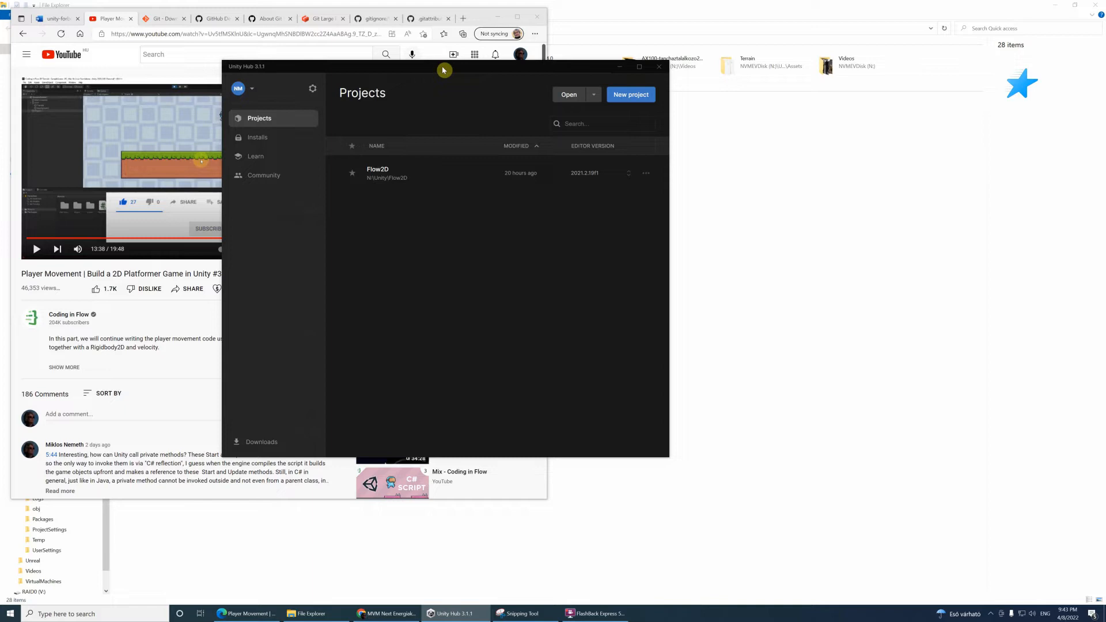
Step: Review the browser pages for the 2D platformer video, Git downloads, GitHub Desktop, its Git LFS documentation, and Git Large File Storage
{"action": "left_click", "coordinate": [109, 22]}
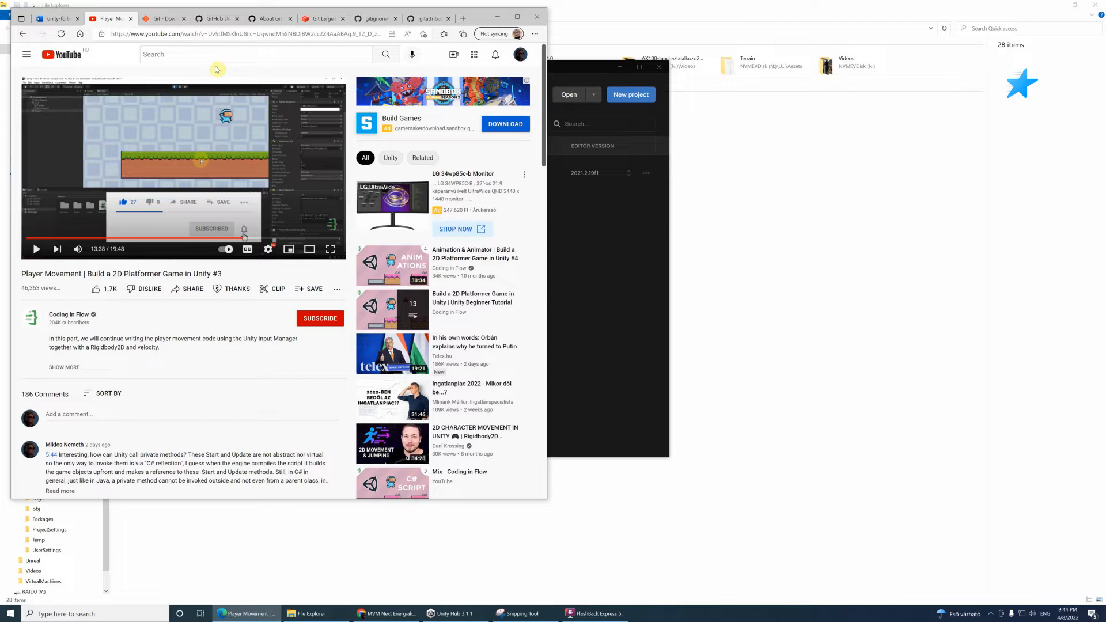
{"action": "left_click", "coordinate": [577, 205]}
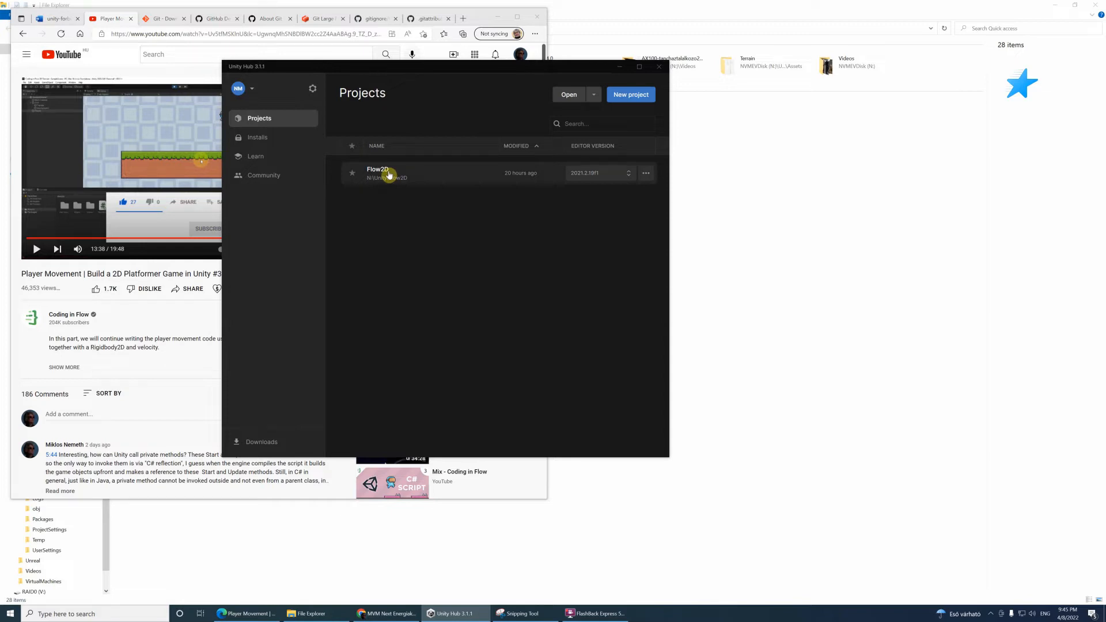
{"action": "left_click", "coordinate": [158, 21]}
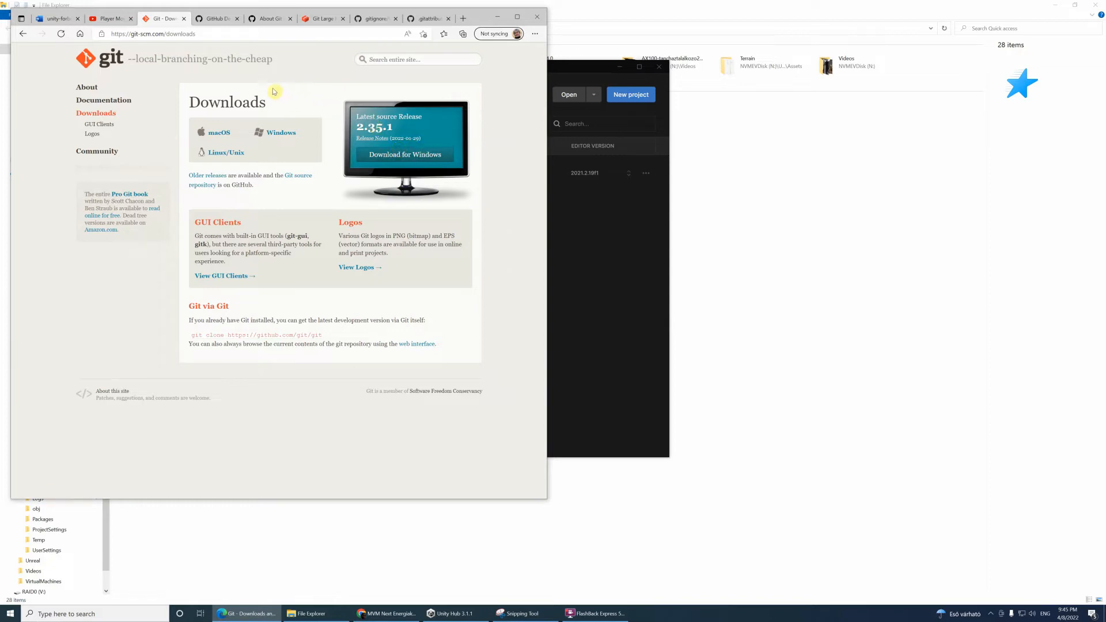
{"action": "left_click", "coordinate": [218, 19]}
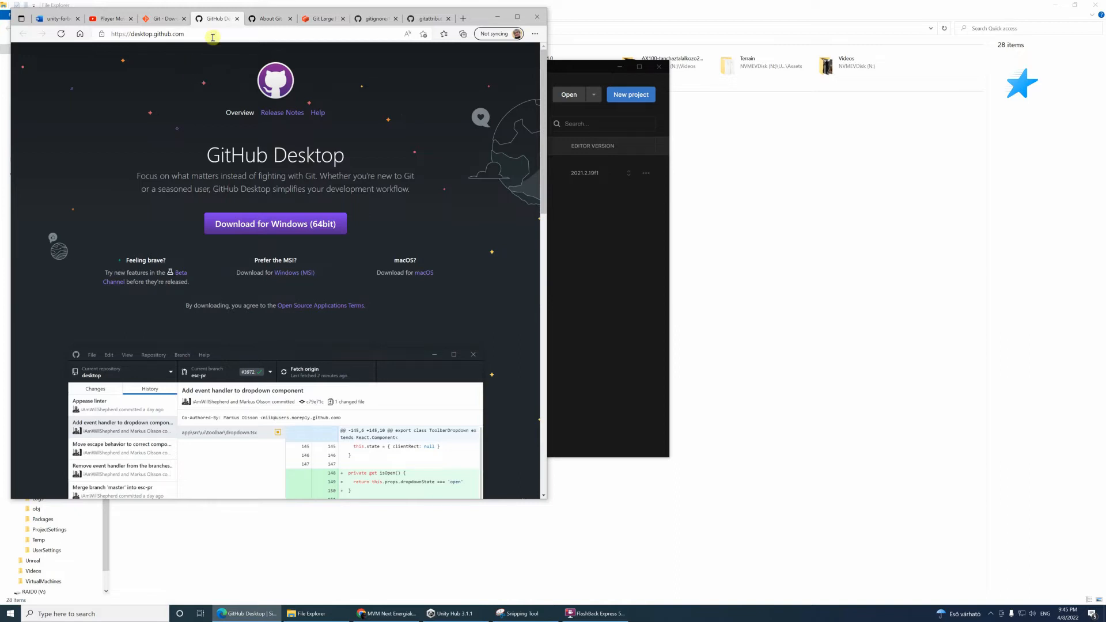
{"action": "left_click", "coordinate": [269, 20]}
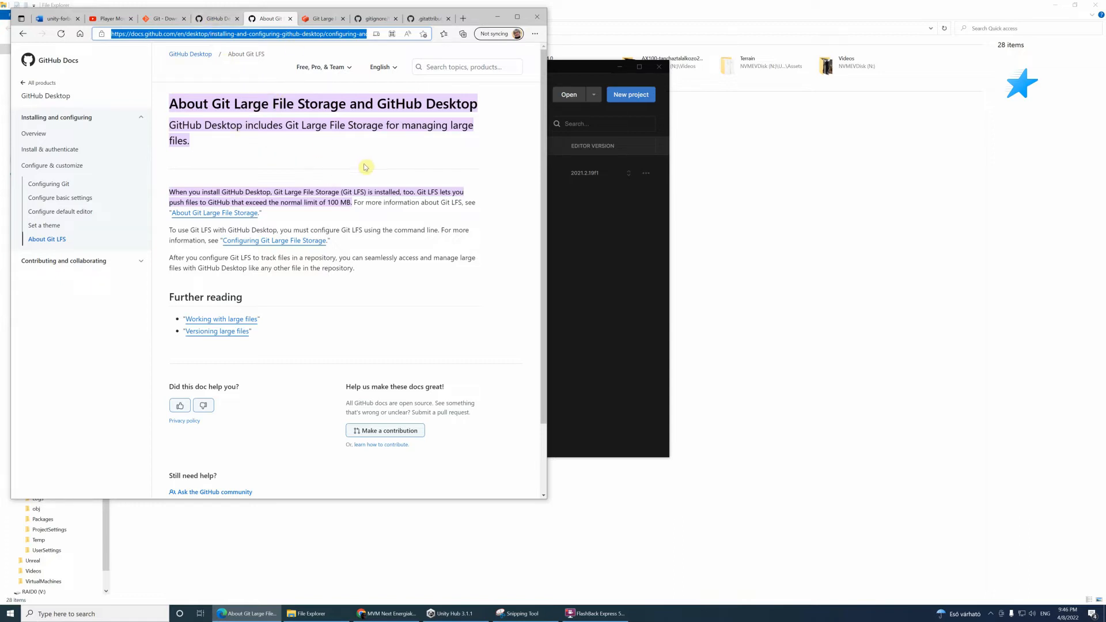
{"action": "left_click", "coordinate": [331, 21]}
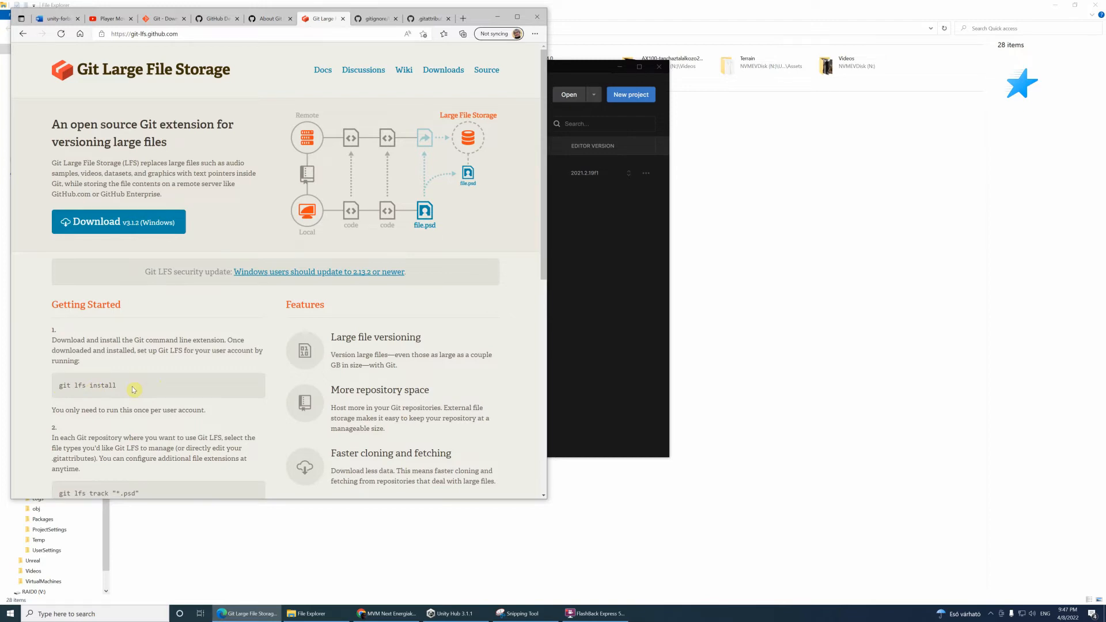
{"action": "scroll", "coordinate": [133, 391], "scroll_direction": "down", "scroll_amount": 1}
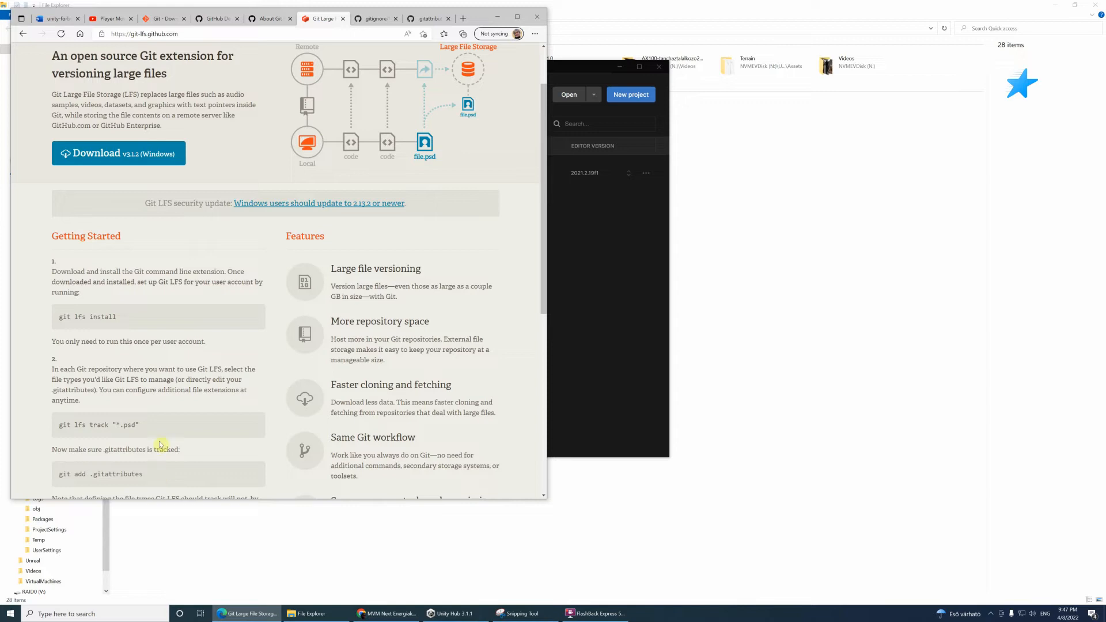
{"action": "scroll", "coordinate": [160, 443], "scroll_direction": "up", "scroll_amount": 2}
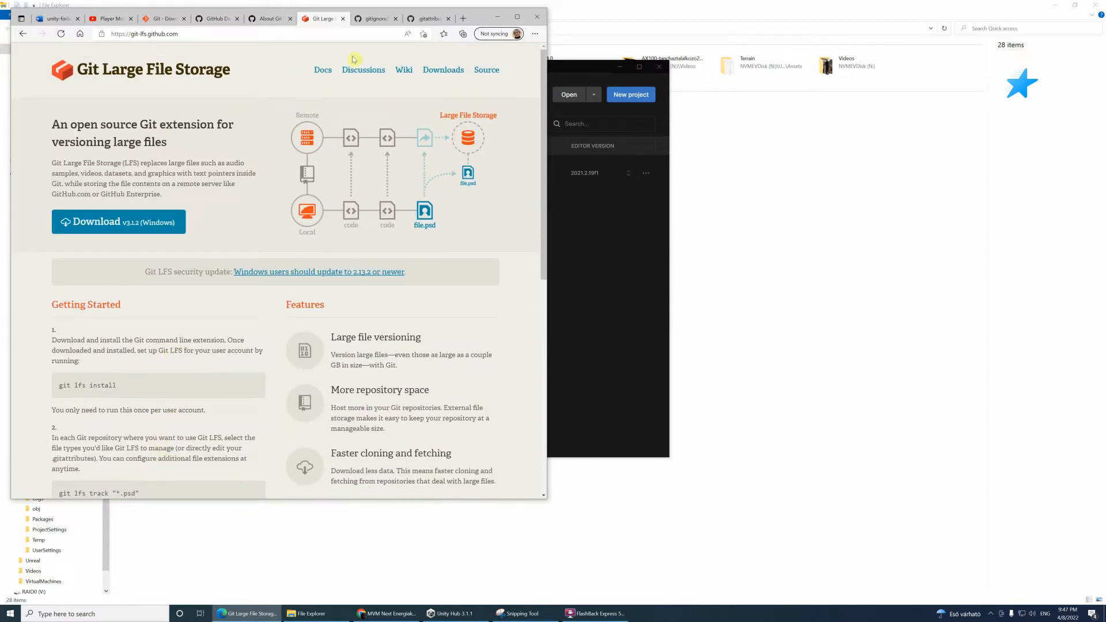
Step: Look through the Unity.gitignore template, the GitHub Desktop page, and the full .gitattributes-lfs-unity gist
{"action": "left_click", "coordinate": [378, 20]}
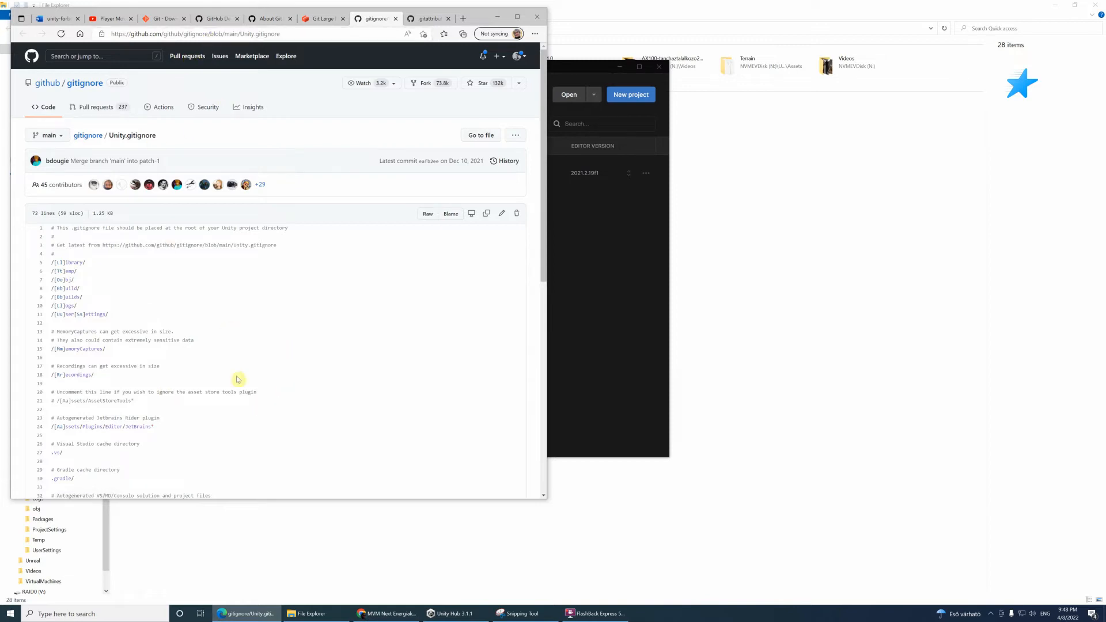
{"action": "left_click", "coordinate": [219, 19]}
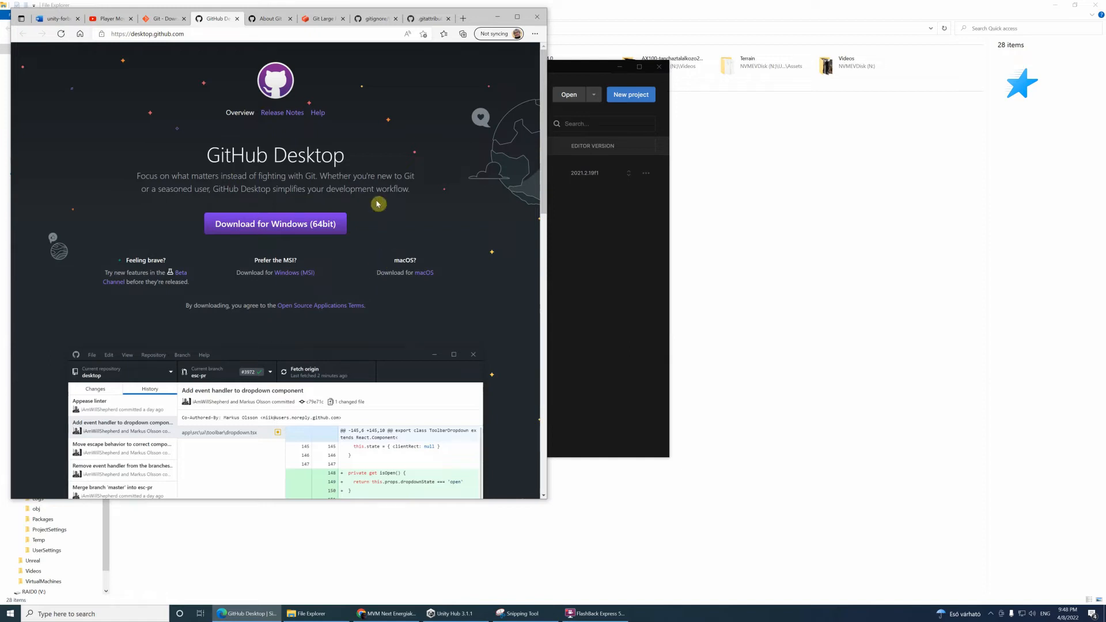
{"action": "left_click", "coordinate": [433, 19]}
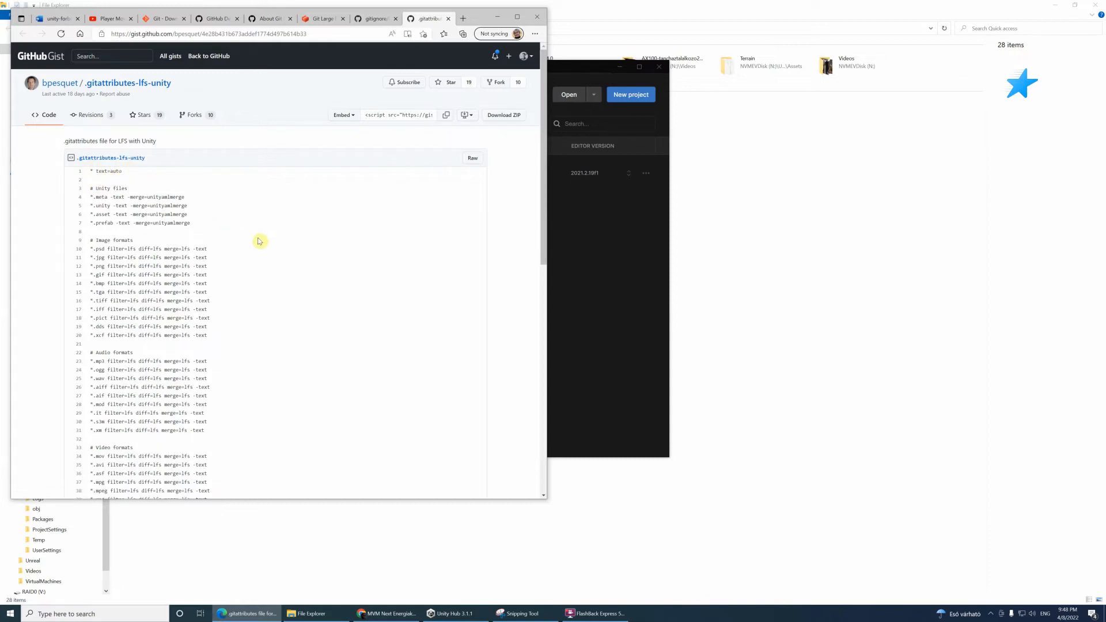
{"action": "scroll", "coordinate": [260, 242], "scroll_direction": "down", "scroll_amount": 3}
{"action": "scroll", "coordinate": [260, 241], "scroll_direction": "down", "scroll_amount": 10}
{"action": "scroll", "coordinate": [260, 241], "scroll_direction": "up", "scroll_amount": 15}
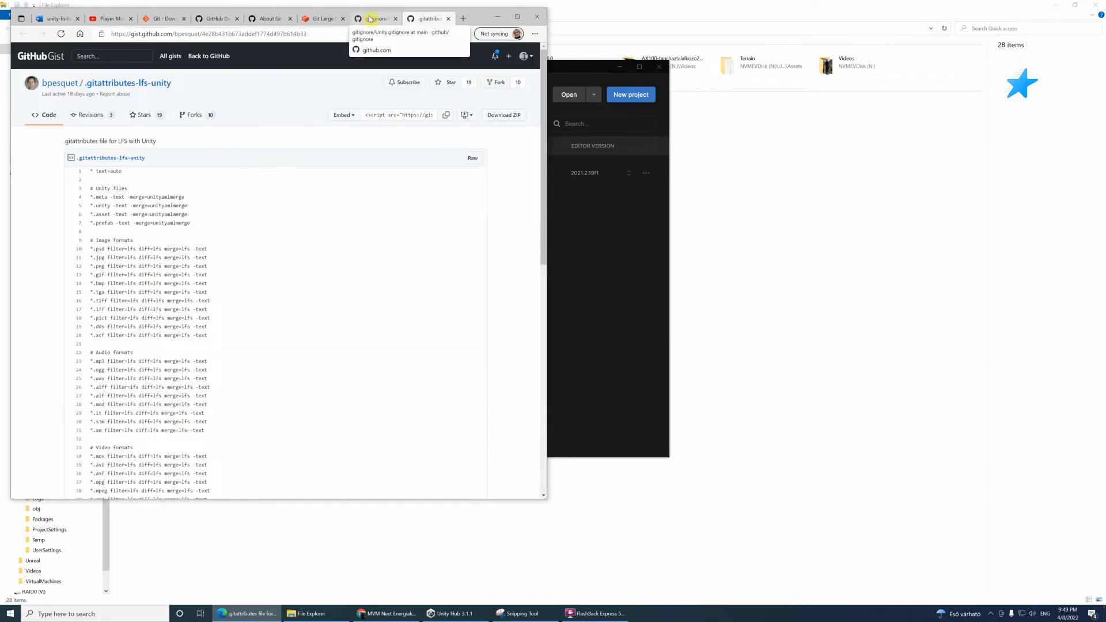
Step: Open the local folder N:\Unity\Flow2D in Visual Studio 2022 and close the README.md and PlayerMovements.cs files
{"action": "left_click", "coordinate": [580, 70]}
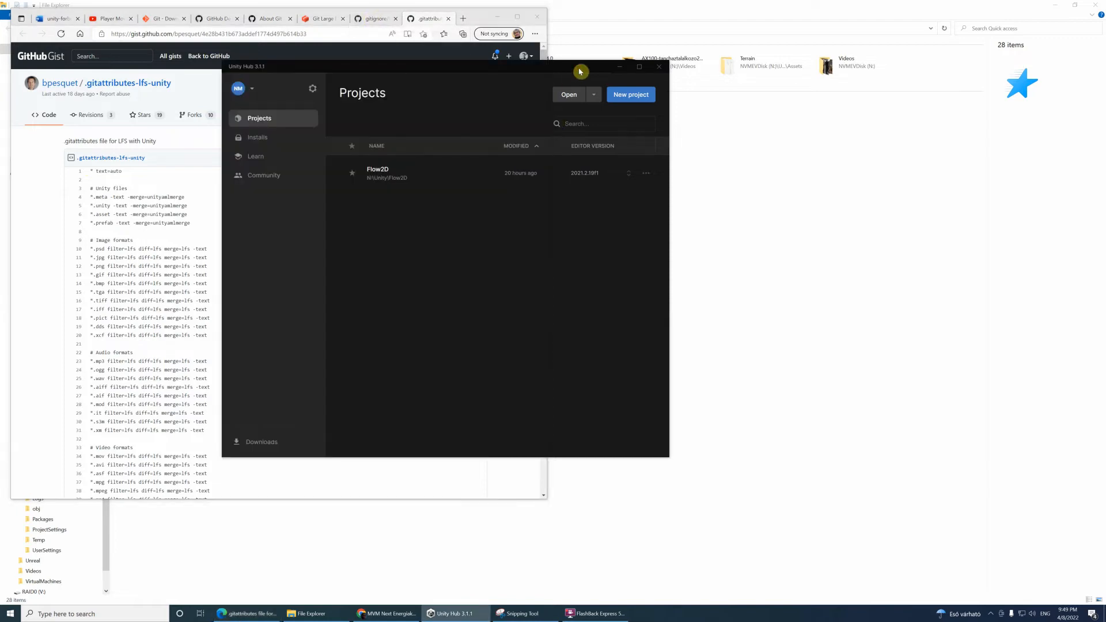
{"action": "left_click_drag", "start_coordinate": [472, 70], "coordinate": [434, 85]}
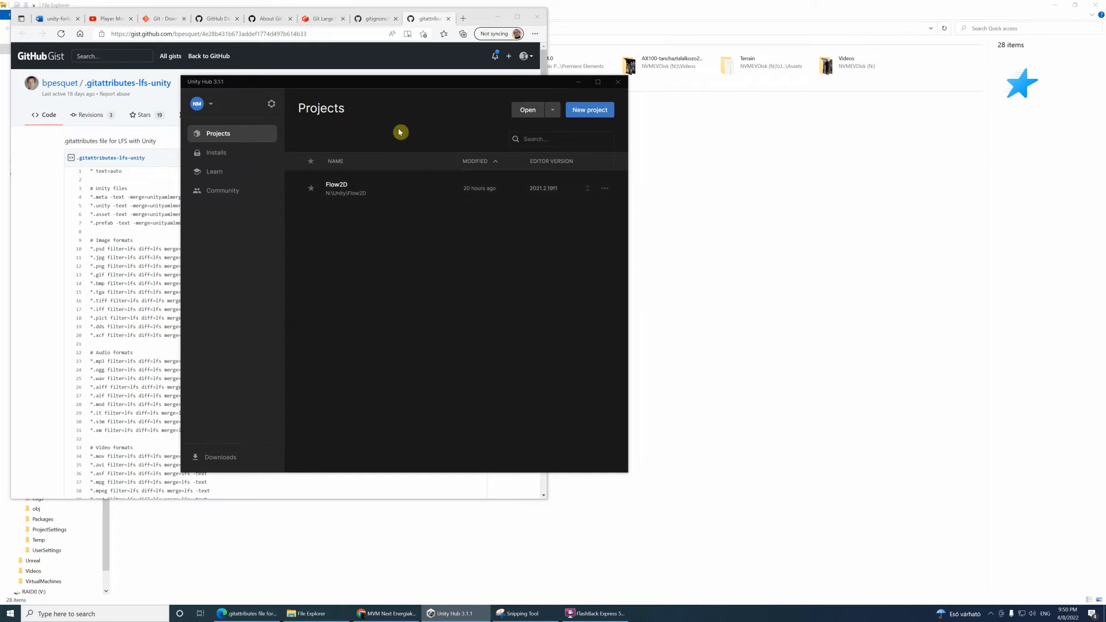
{"action": "left_click", "coordinate": [132, 614]}
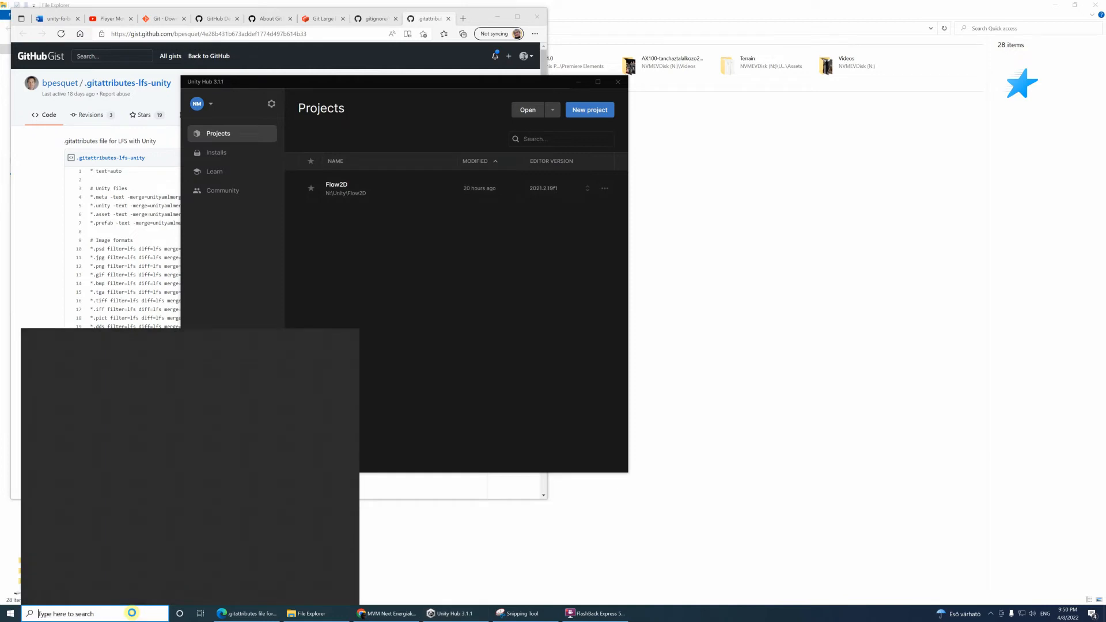
{"action": "left_click", "coordinate": [121, 480]}
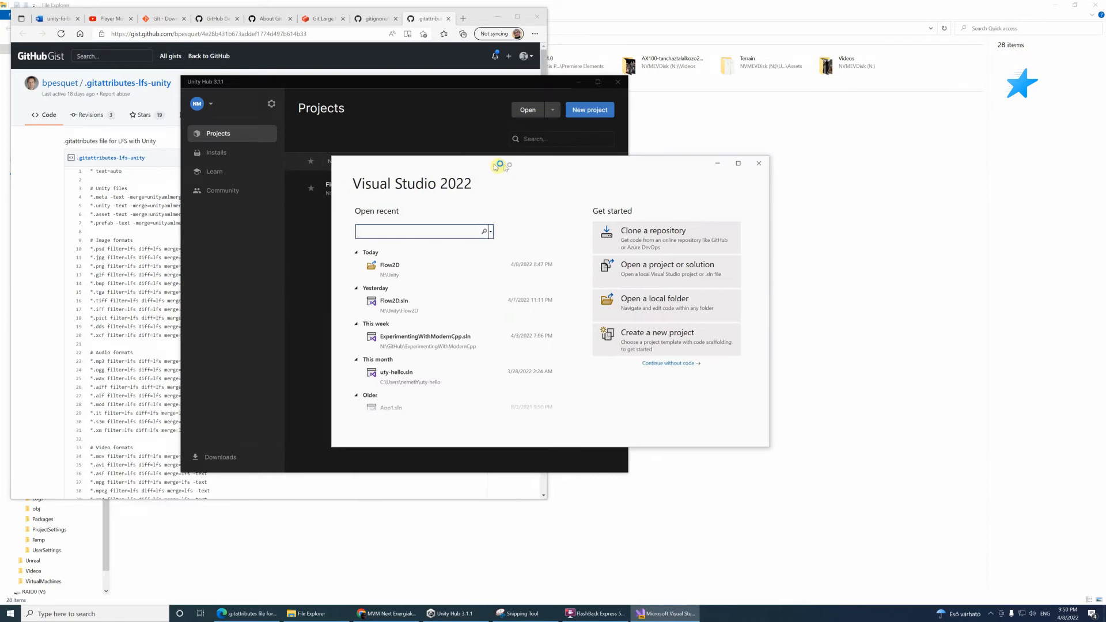
{"action": "left_click_drag", "start_coordinate": [511, 167], "coordinate": [270, 229]}
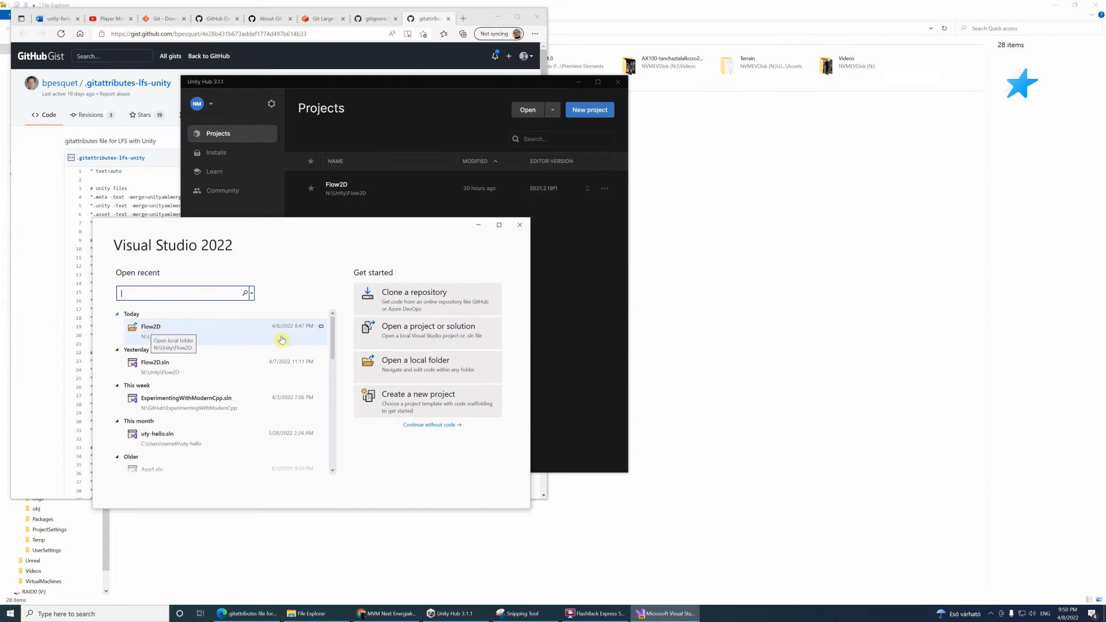
{"action": "left_click", "coordinate": [421, 371]}
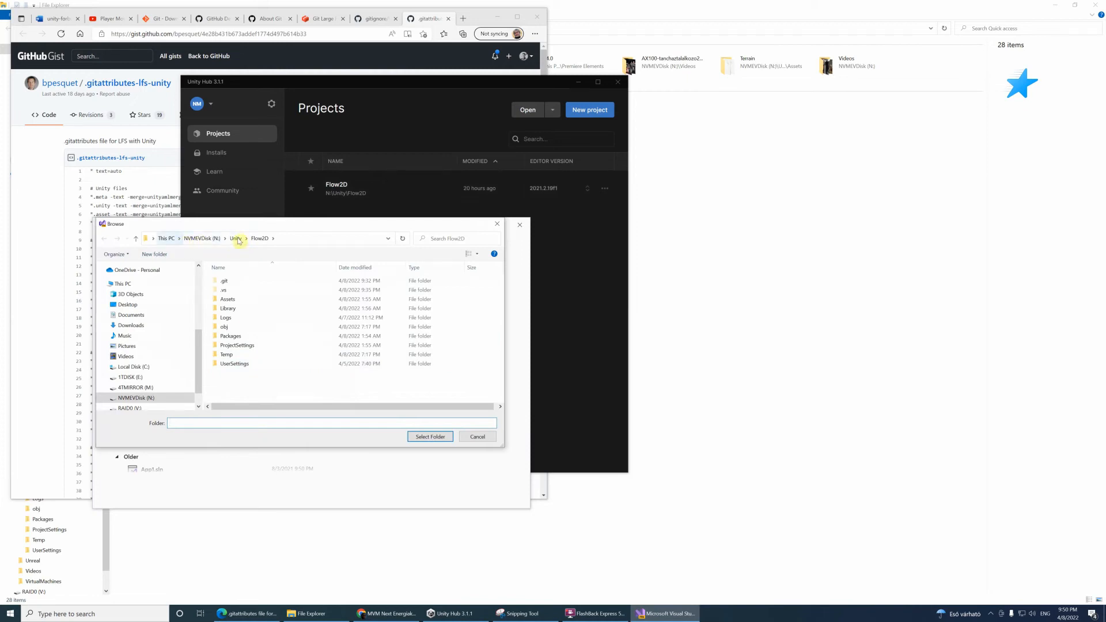
{"action": "left_click", "coordinate": [263, 240]}
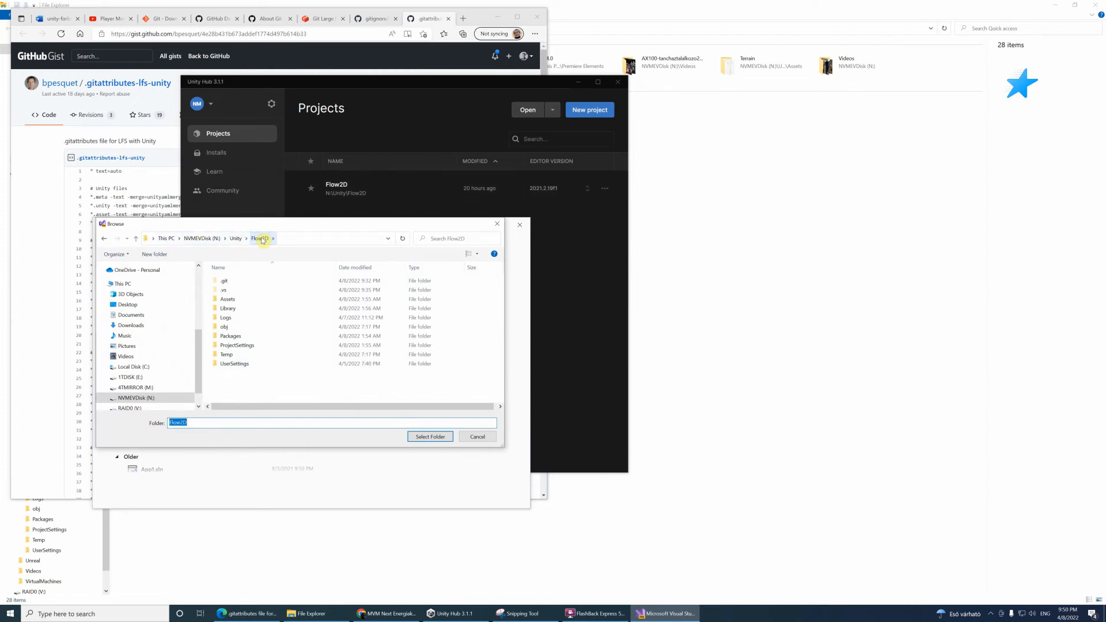
{"action": "left_click", "coordinate": [448, 442]}
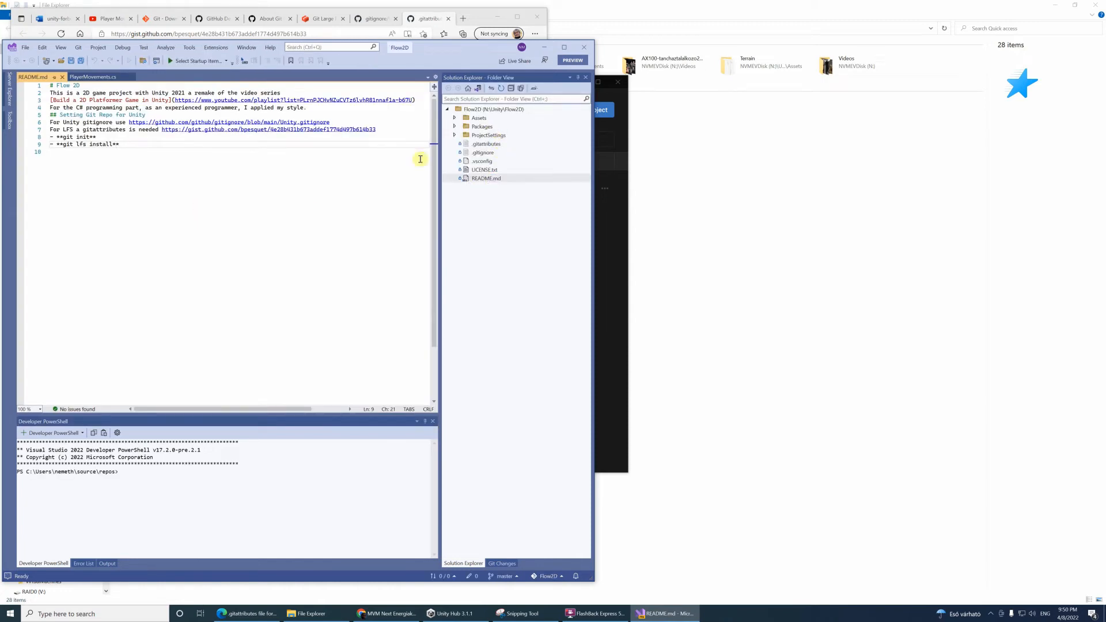
{"action": "left_click", "coordinate": [63, 76]}
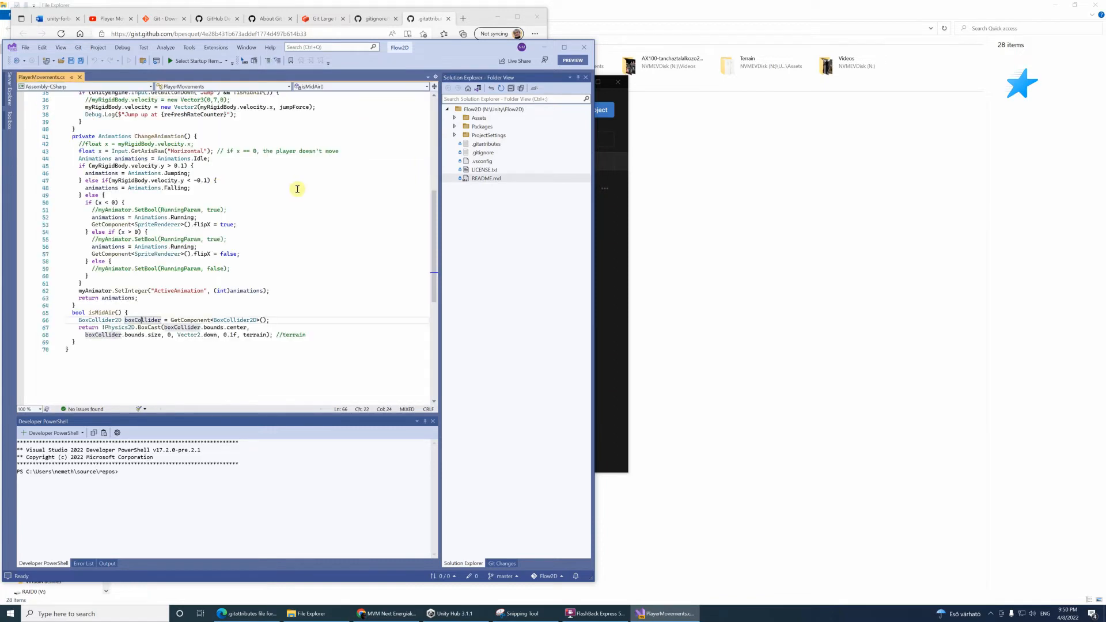
{"action": "left_click", "coordinate": [79, 77]}
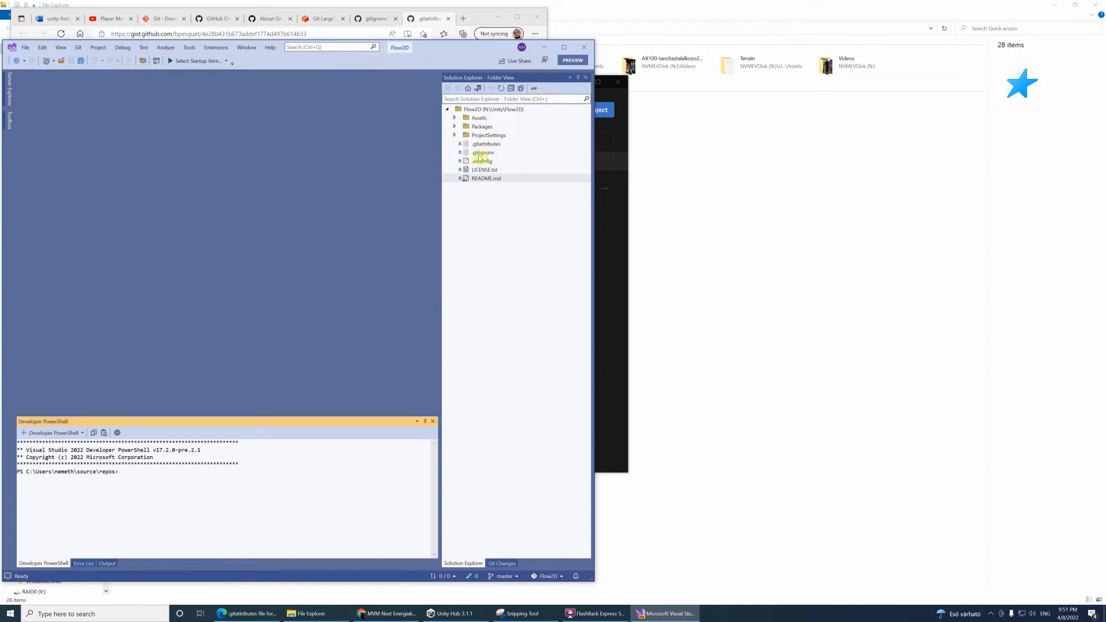
Step: Open the project's .gitignore file for review and copy the contents of the Unity.gitignore template on GitHub
{"action": "double_click", "coordinate": [476, 153]}
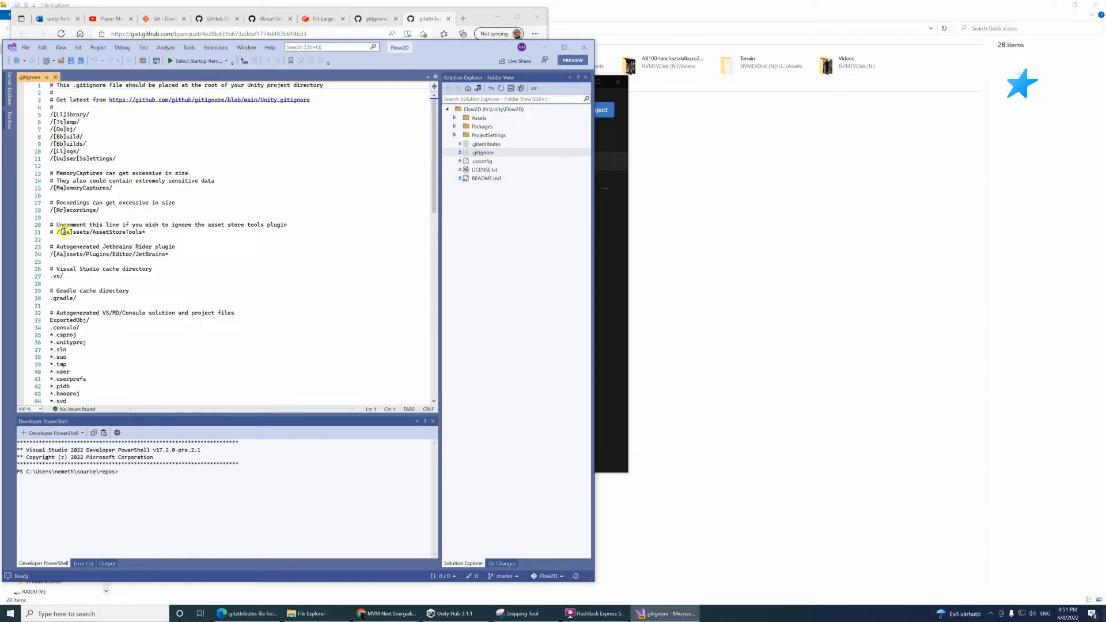
{"action": "scroll", "coordinate": [63, 231], "scroll_direction": "down", "scroll_amount": 4}
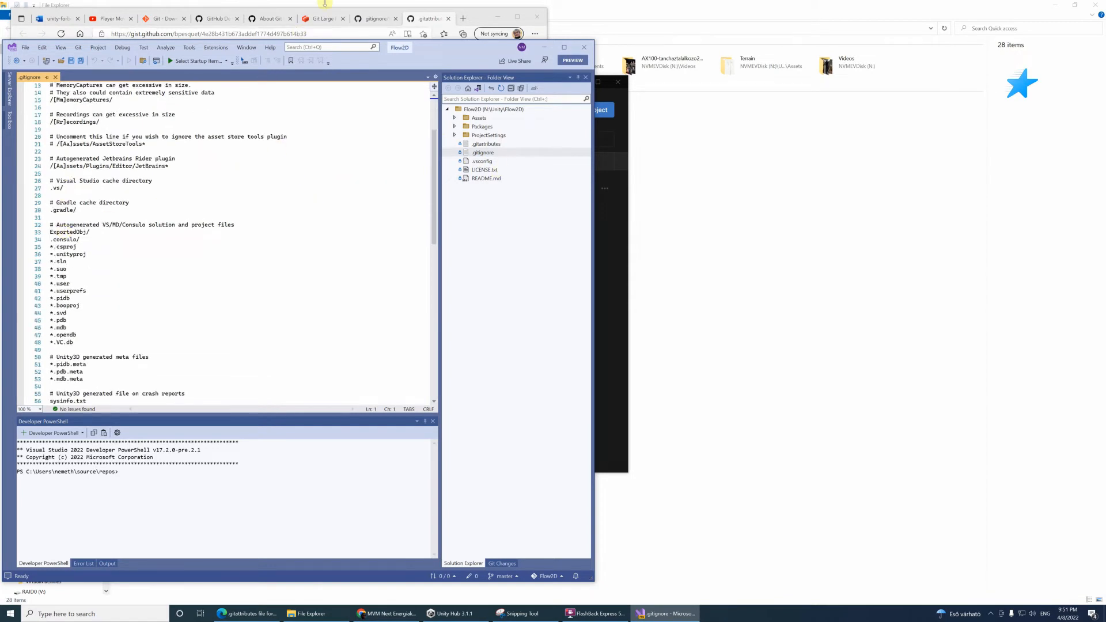
{"action": "left_click", "coordinate": [373, 18]}
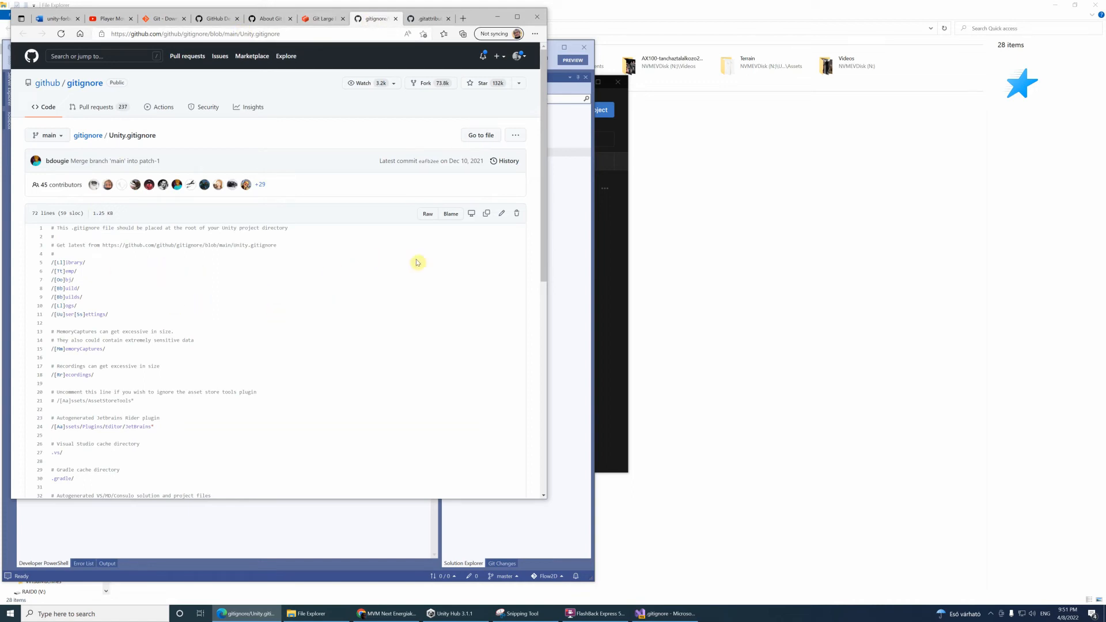
{"action": "left_click", "coordinate": [487, 214]}
{"action": "left_click", "coordinate": [357, 516]}
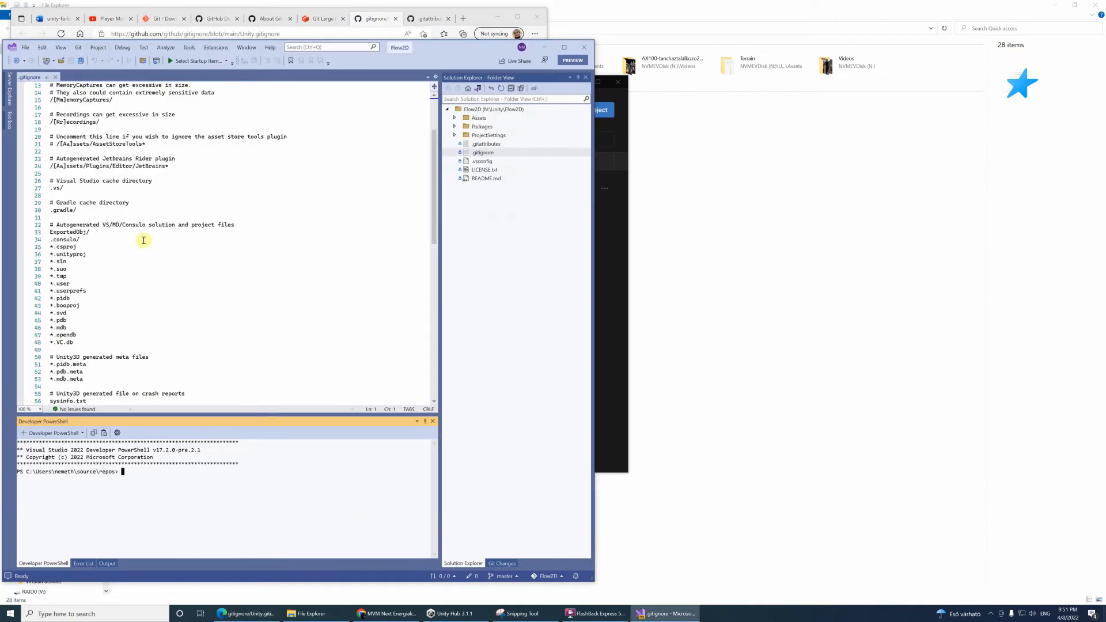
{"action": "scroll", "coordinate": [153, 240], "scroll_direction": "up", "scroll_amount": 4}
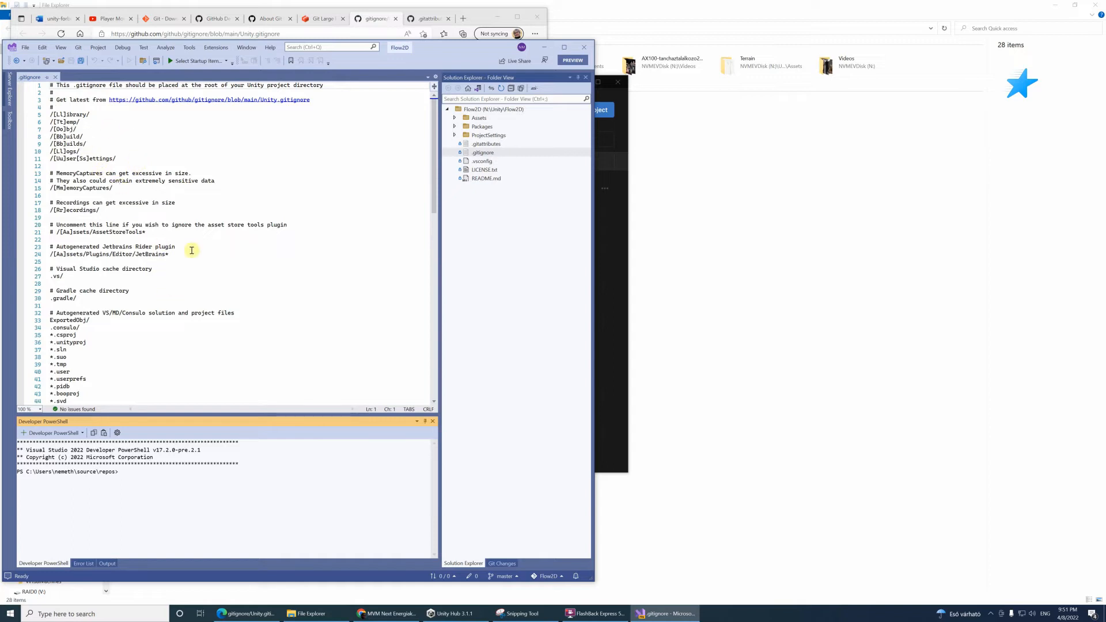
Step: Open the project's .gitattributes file and check it against the raw text of the .gitattributes-lfs-unity gist in the browser
{"action": "left_click", "coordinate": [490, 145]}
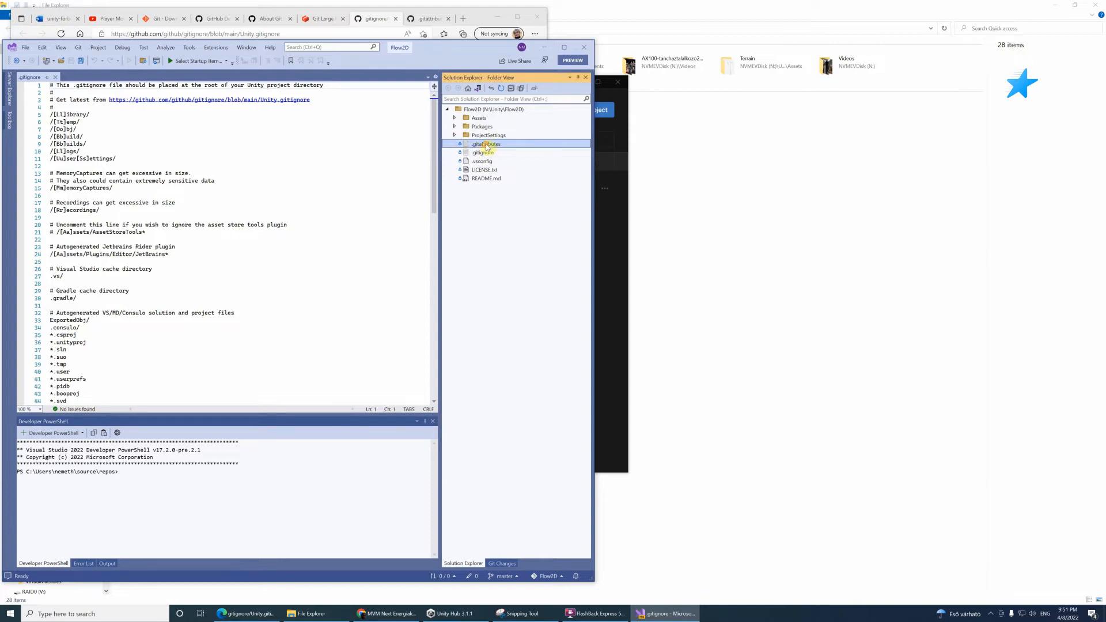
{"action": "double_click", "coordinate": [488, 145]}
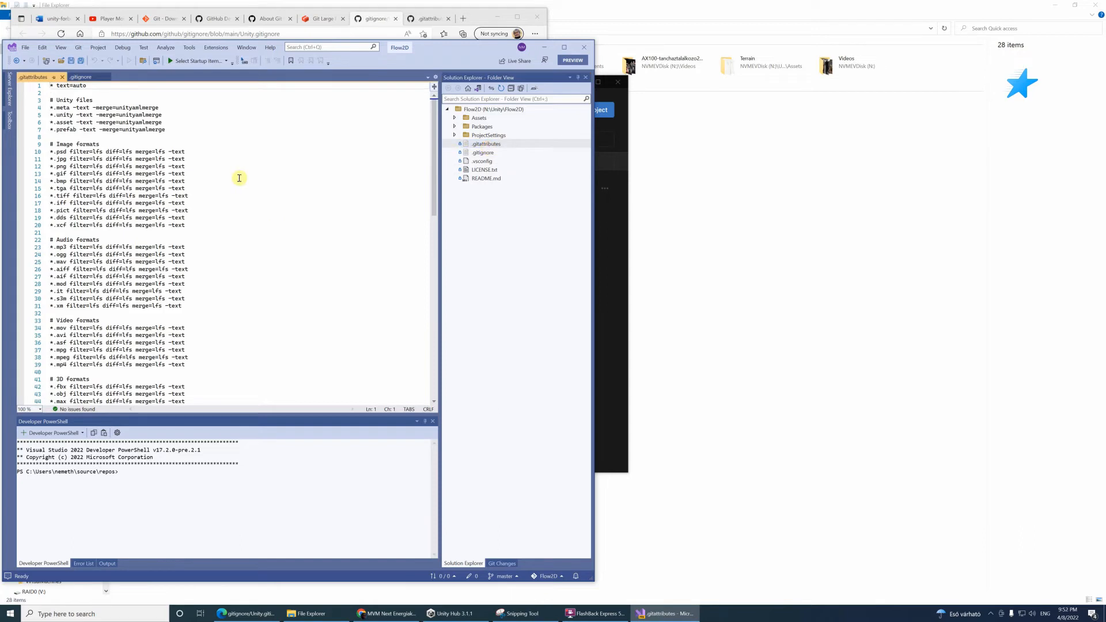
{"action": "left_click", "coordinate": [431, 19]}
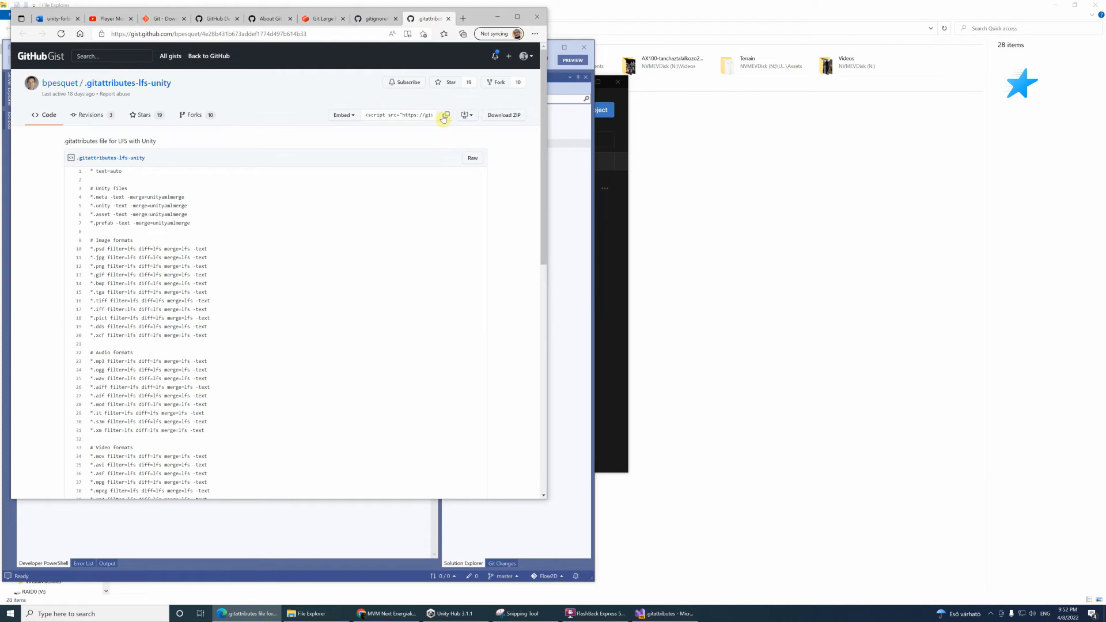
{"action": "left_click", "coordinate": [470, 159]}
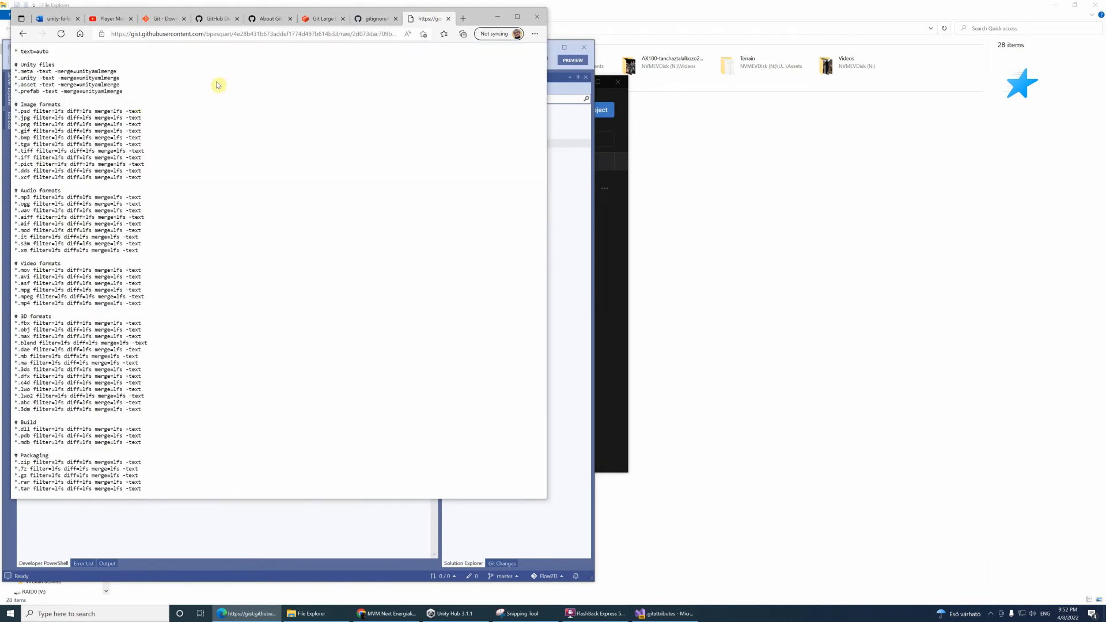
{"action": "left_click", "coordinate": [23, 35]}
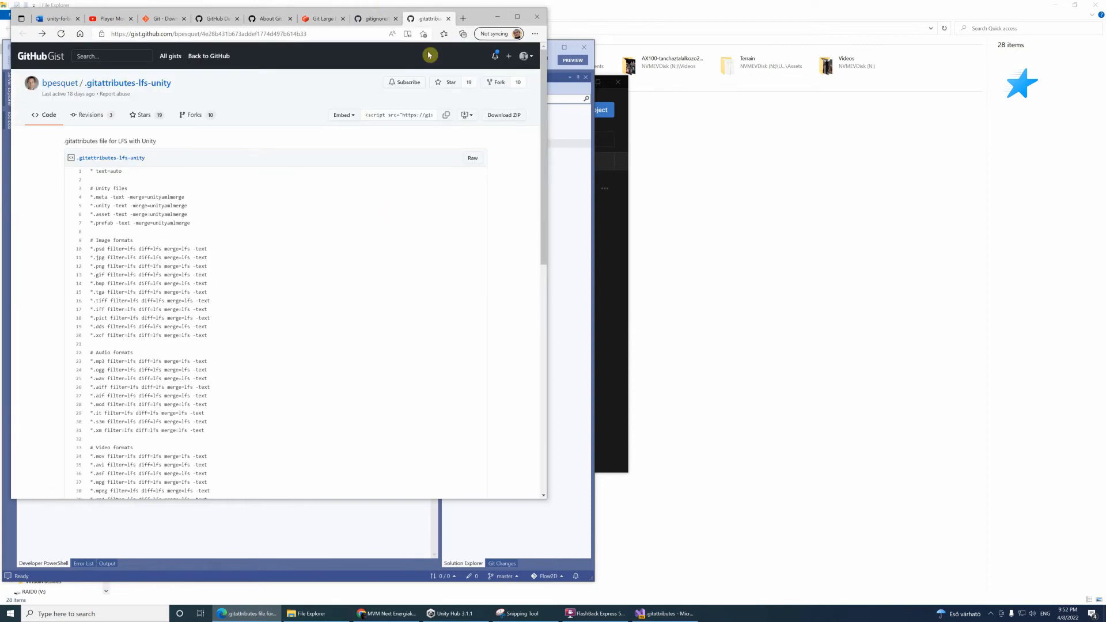
{"action": "left_click", "coordinate": [584, 214]}
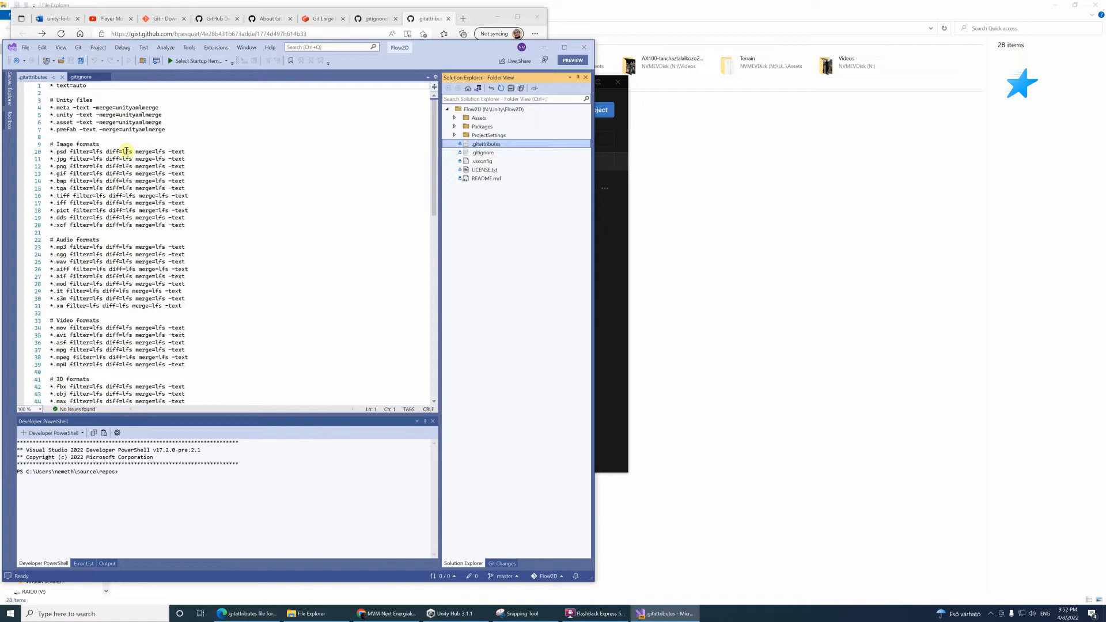
Step: Open the project's README.md and LICENSE.txt files and review their contents
{"action": "double_click", "coordinate": [487, 179]}
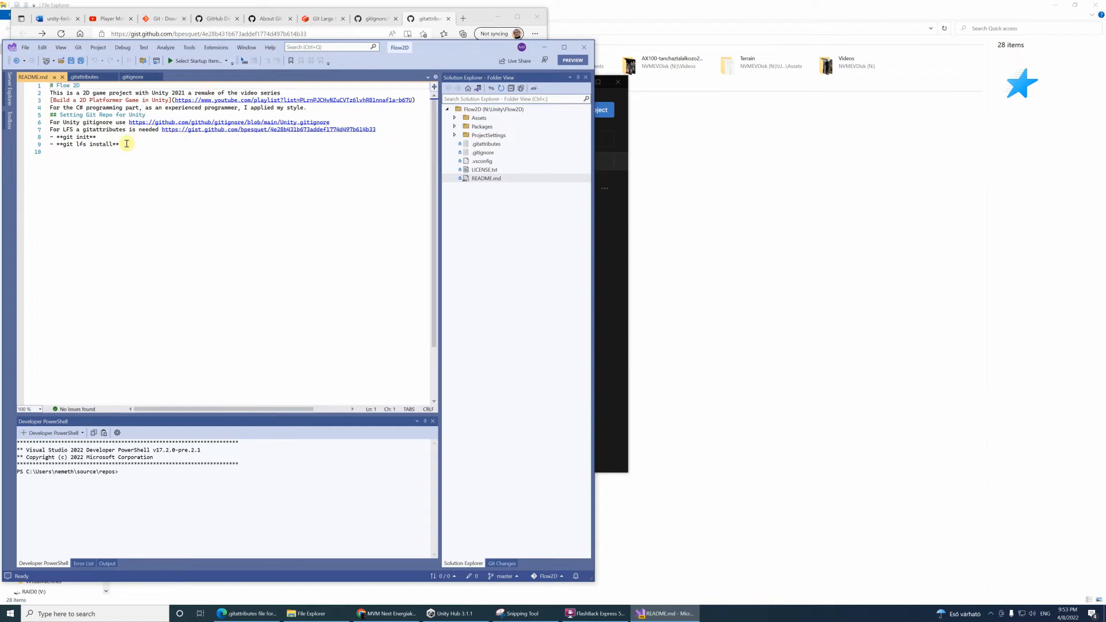
{"action": "left_click", "coordinate": [483, 170]}
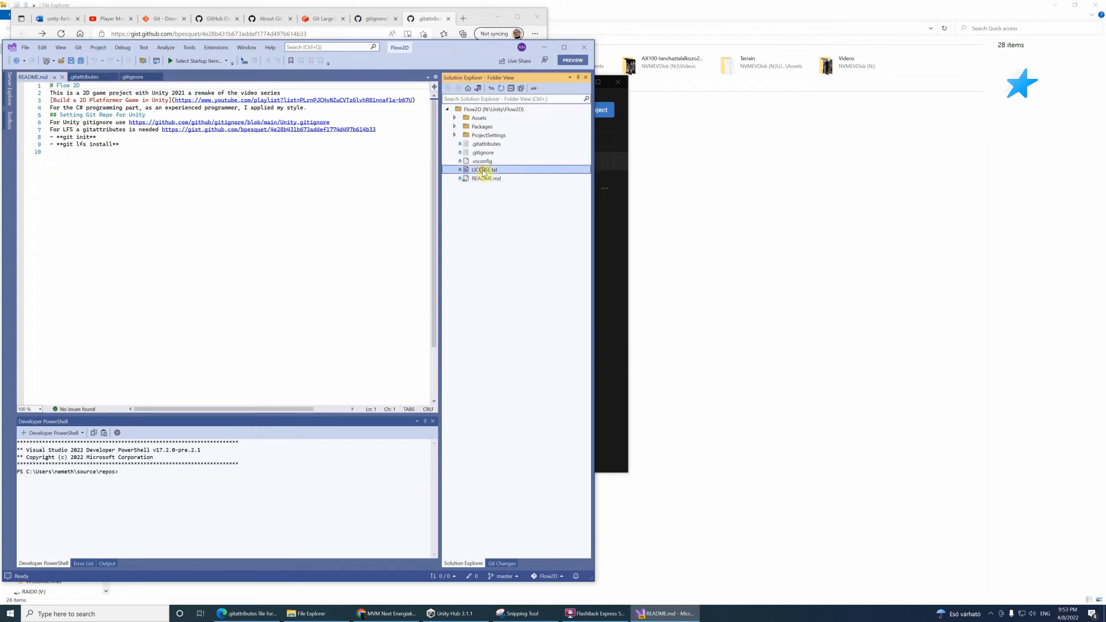
{"action": "double_click", "coordinate": [483, 170]}
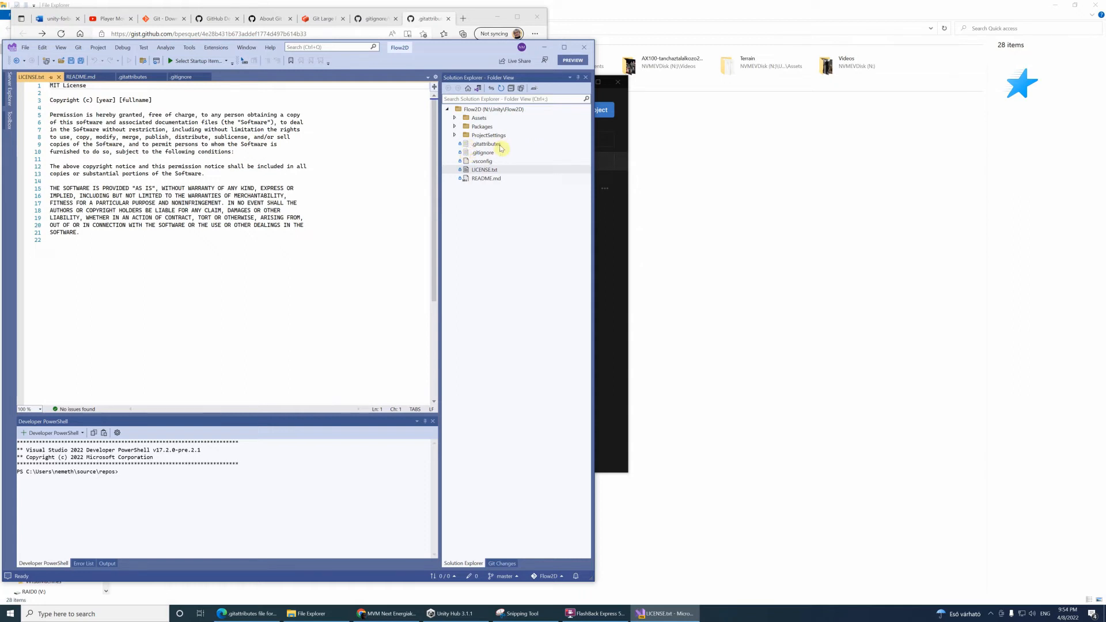
{"action": "left_click", "coordinate": [291, 255]}
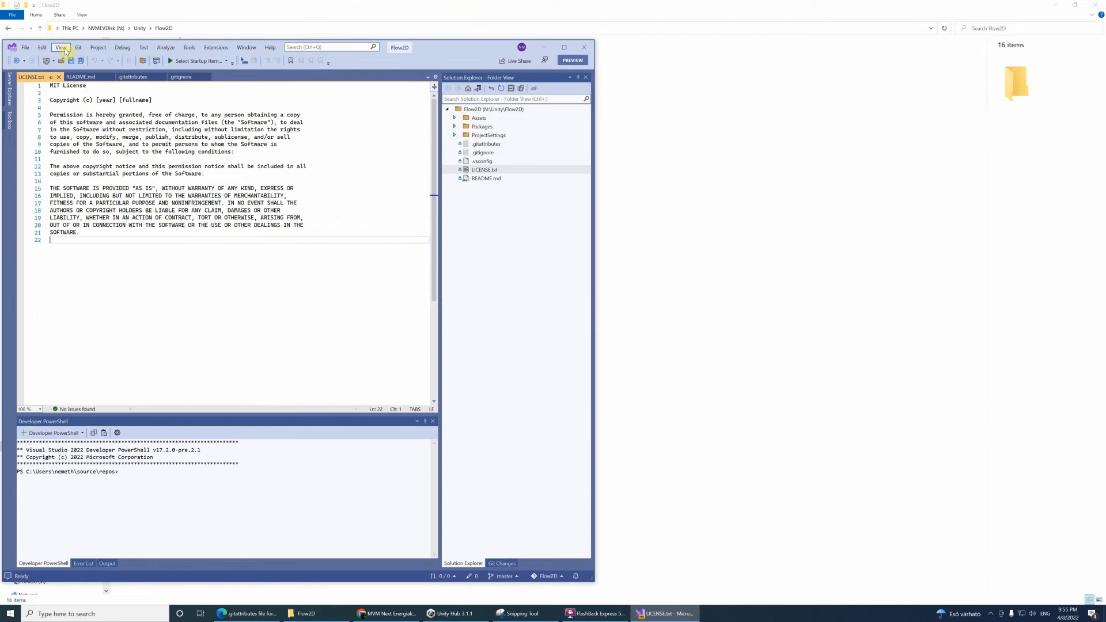
Step: Open a terminal in the N:\Unity\Flow2D folder and initialize a Git repository with git init
{"action": "left_click", "coordinate": [61, 48]}
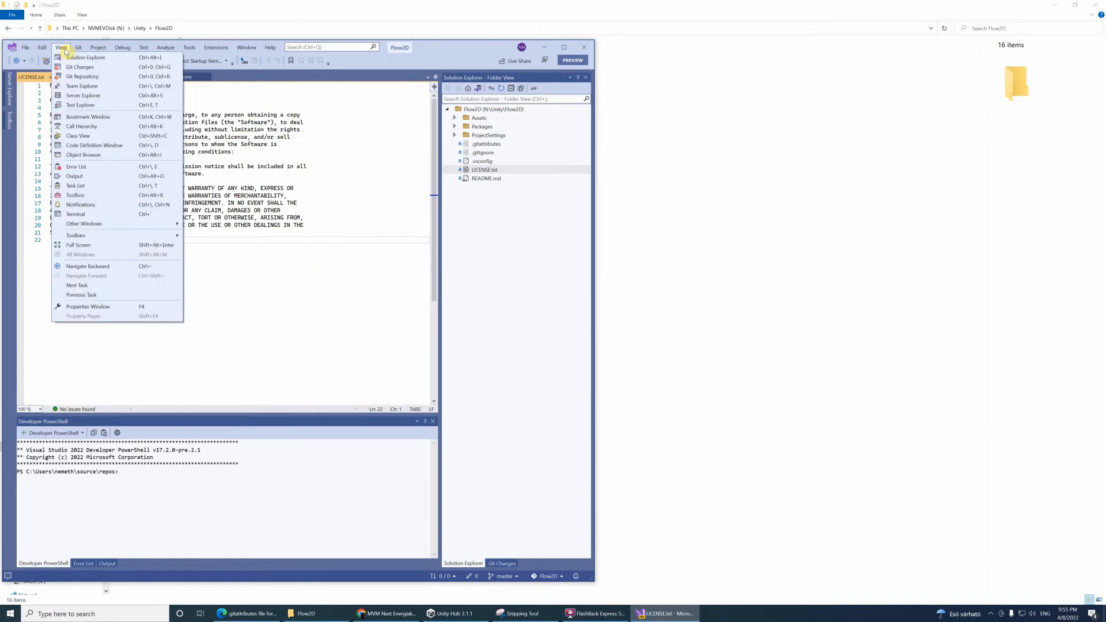
{"action": "left_click", "coordinate": [84, 216]}
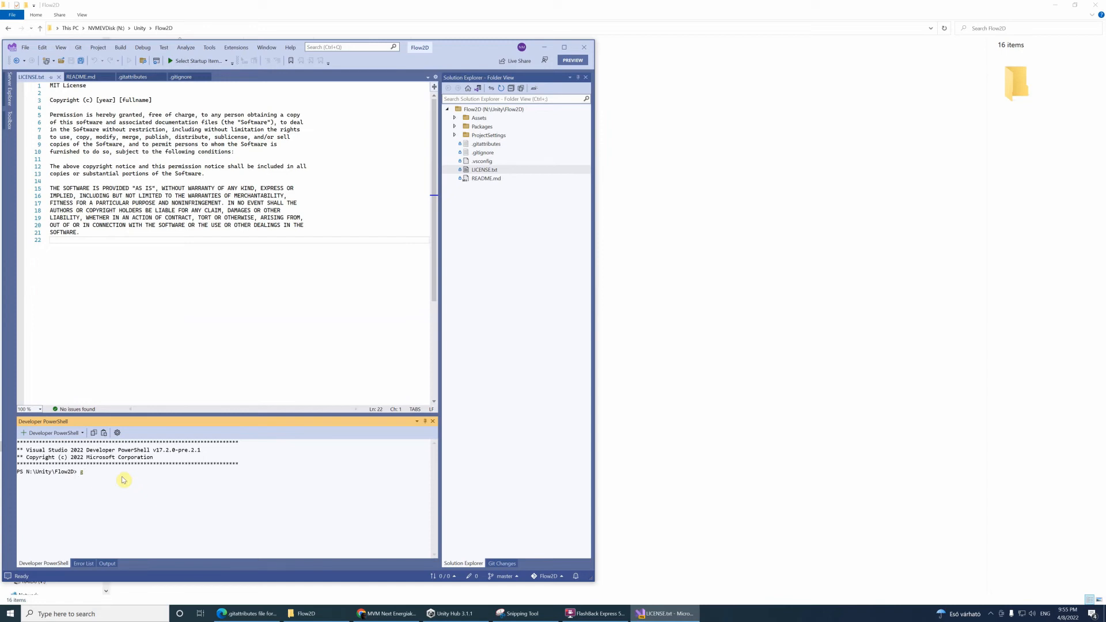
{"action": "type", "text": "it init"}
{"action": "key", "text": "Return"}
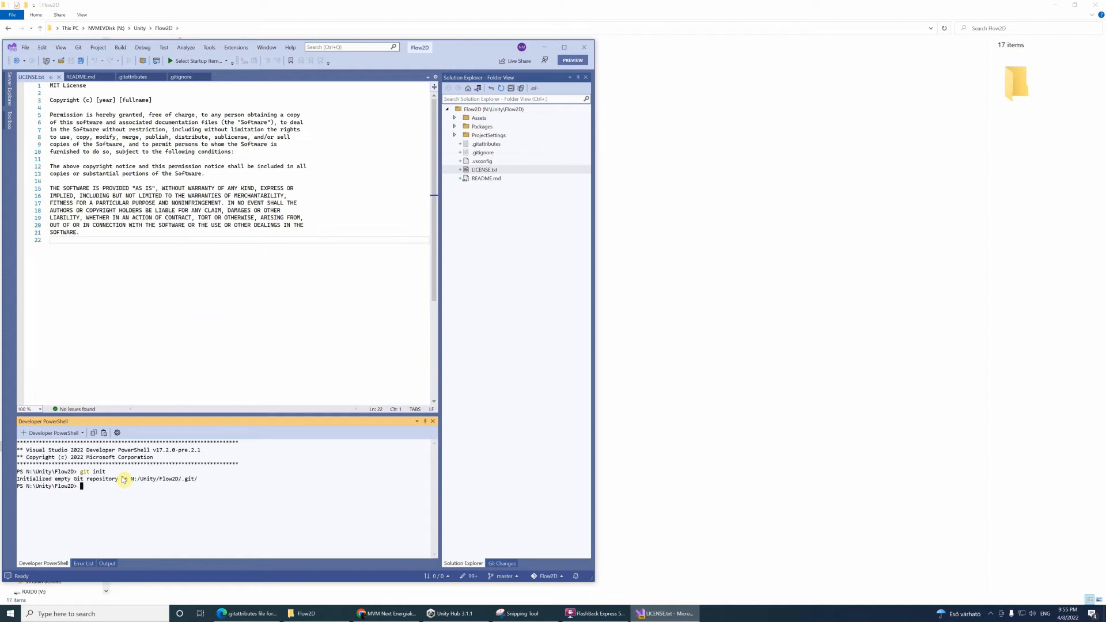
Step: Check the Flow2D folder in File Explorer, then run git lfs install in Visual Studio's terminal
{"action": "left_click", "coordinate": [292, 612]}
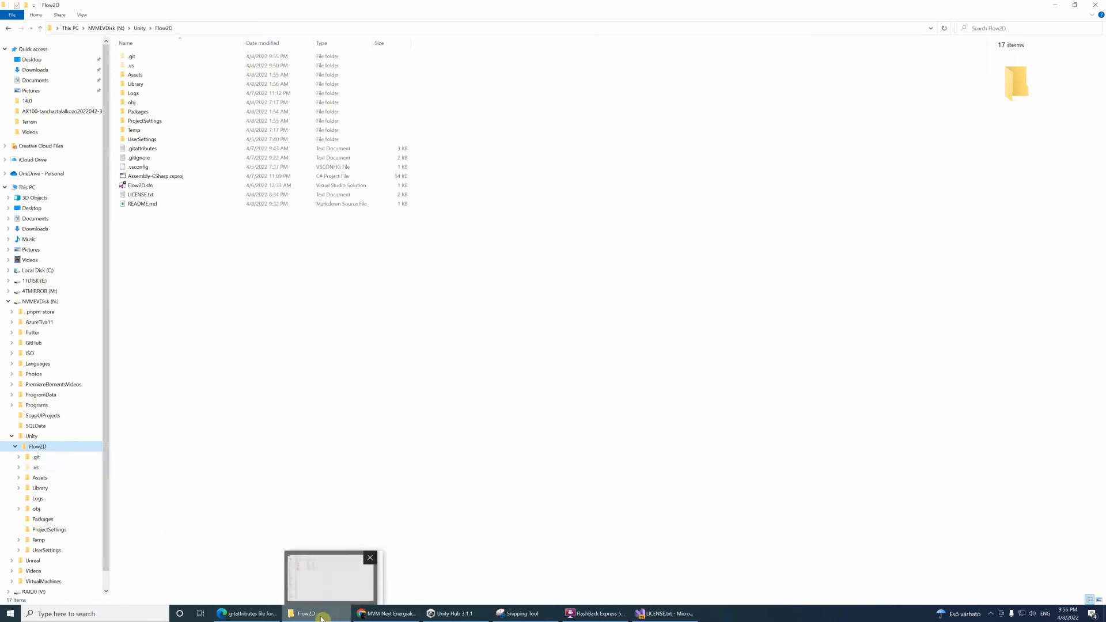
{"action": "left_click", "coordinate": [657, 613]}
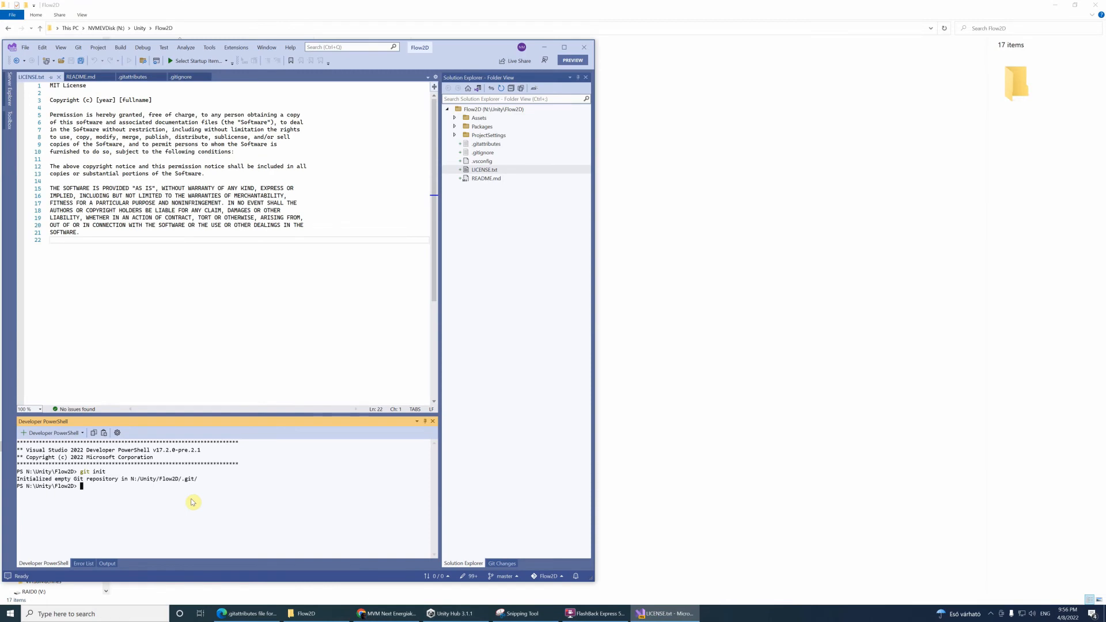
{"action": "type", "text": "git lfs install"}
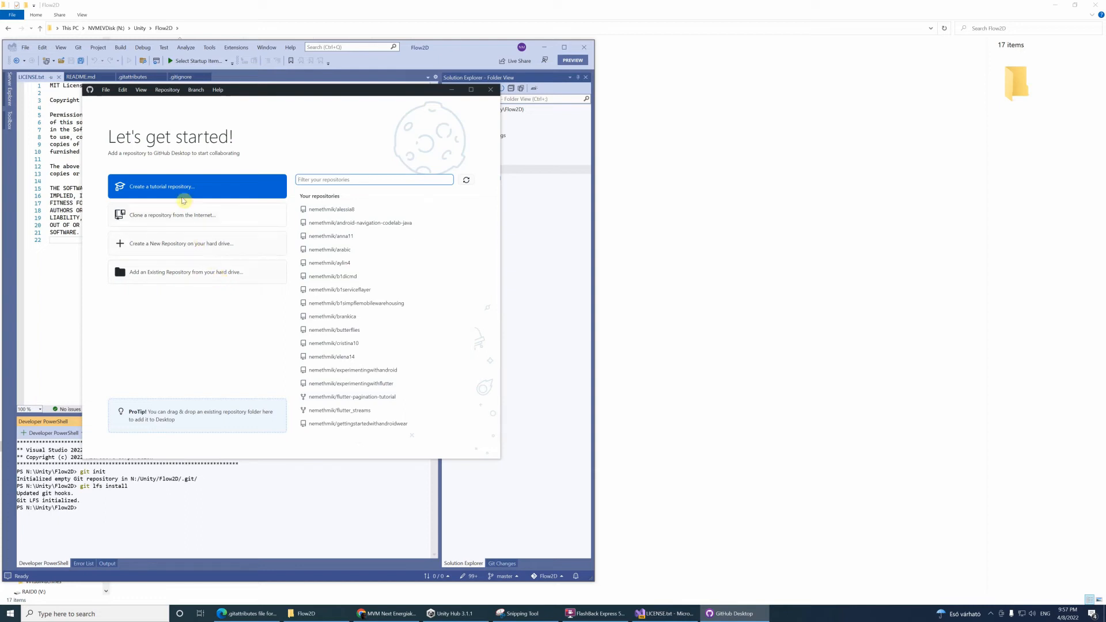
Step: In GitHub Desktop, add N:\Unity\Flow2D as a local repository and initialize Git LFS for it
{"action": "left_click", "coordinate": [107, 90]}
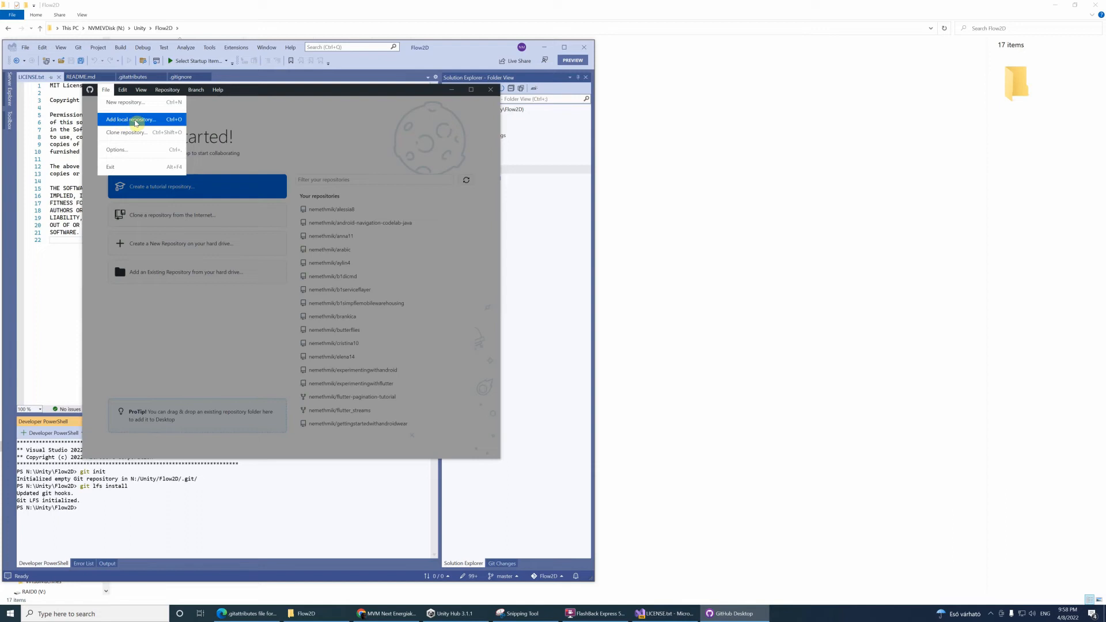
{"action": "left_click", "coordinate": [136, 123]}
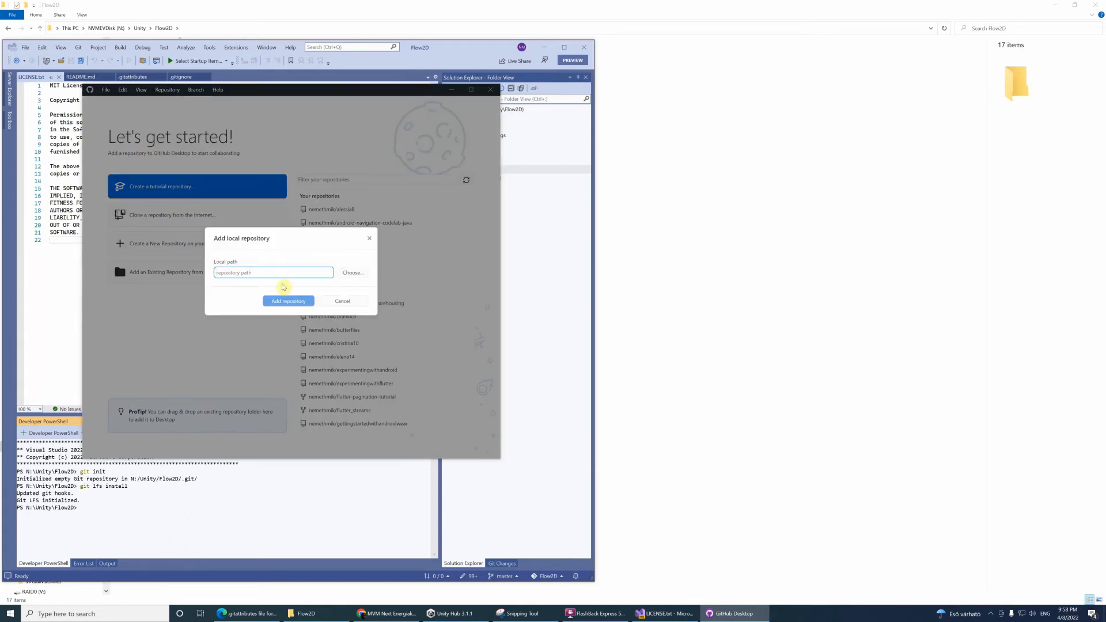
{"action": "left_click", "coordinate": [360, 274]}
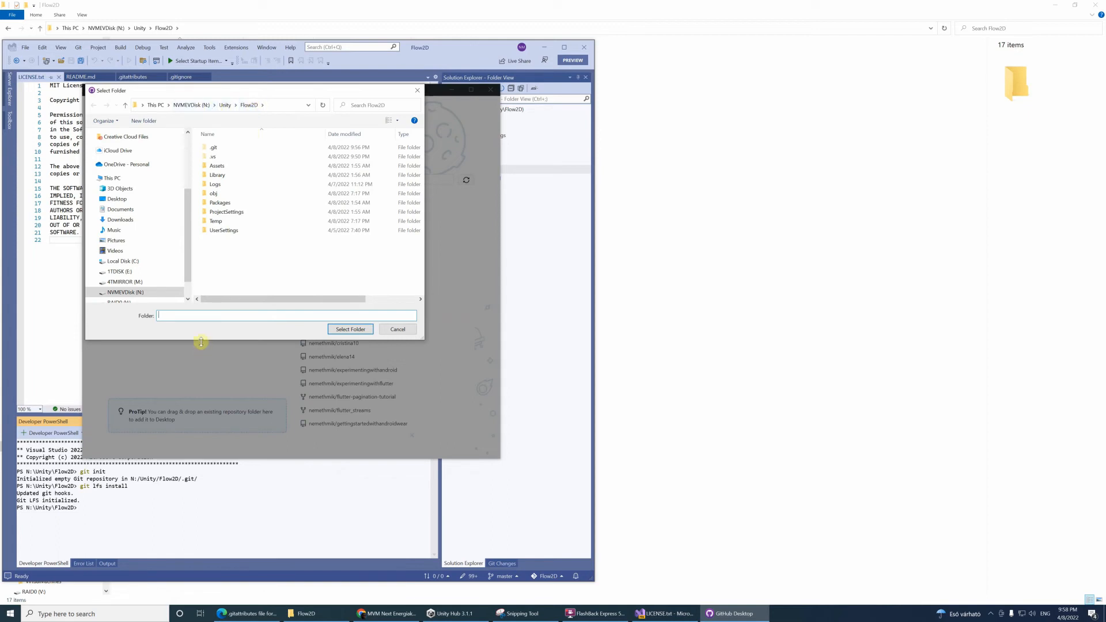
{"action": "left_click", "coordinate": [249, 105]}
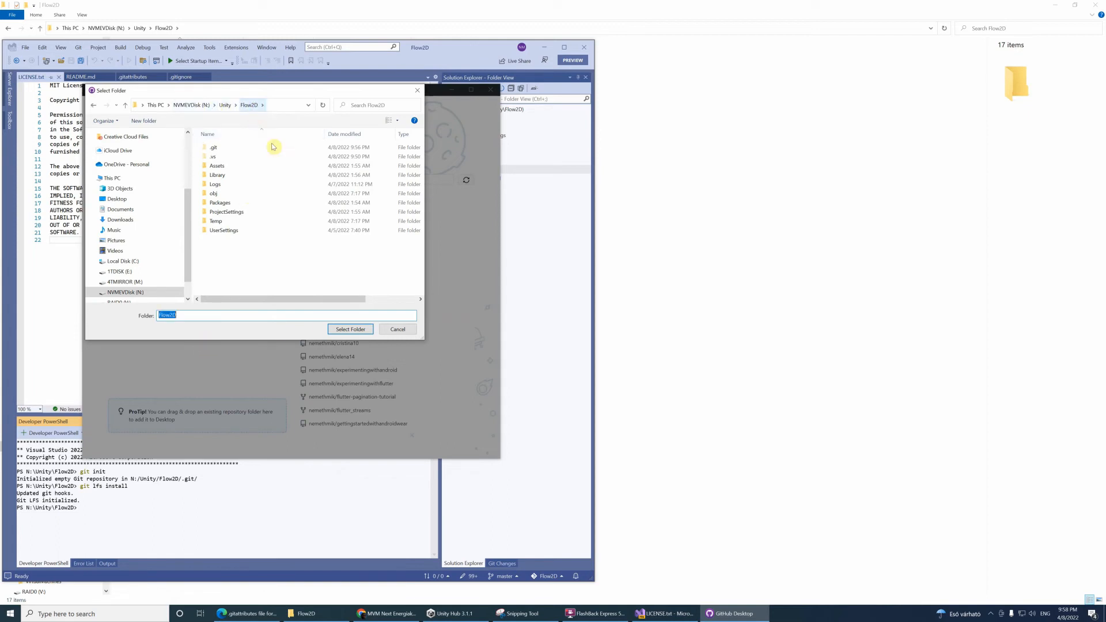
{"action": "left_click", "coordinate": [354, 330]}
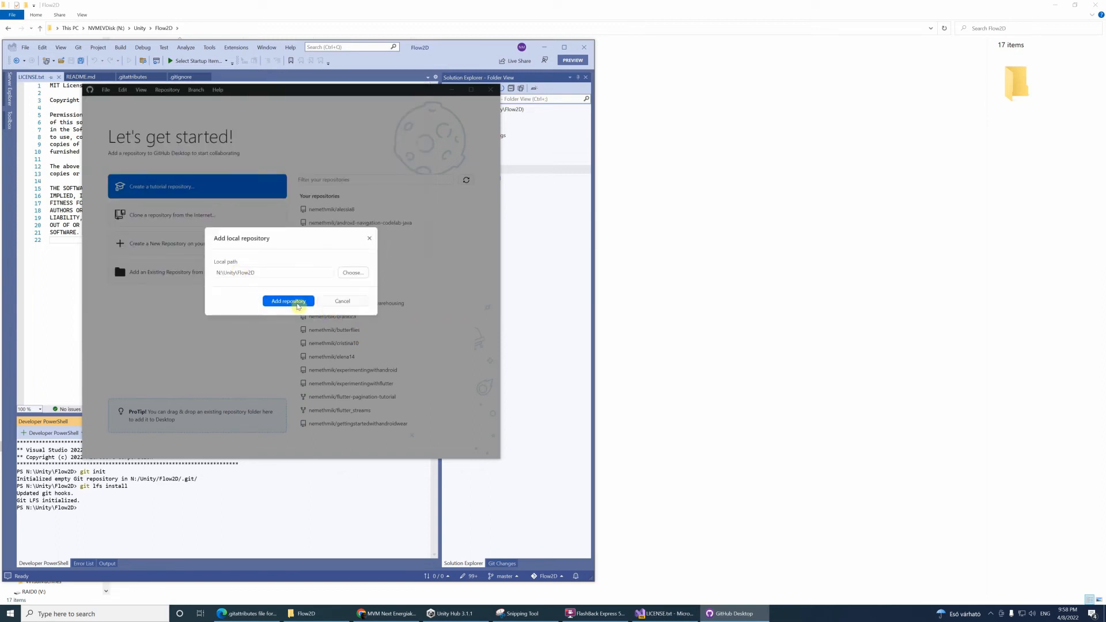
{"action": "left_click", "coordinate": [298, 305]}
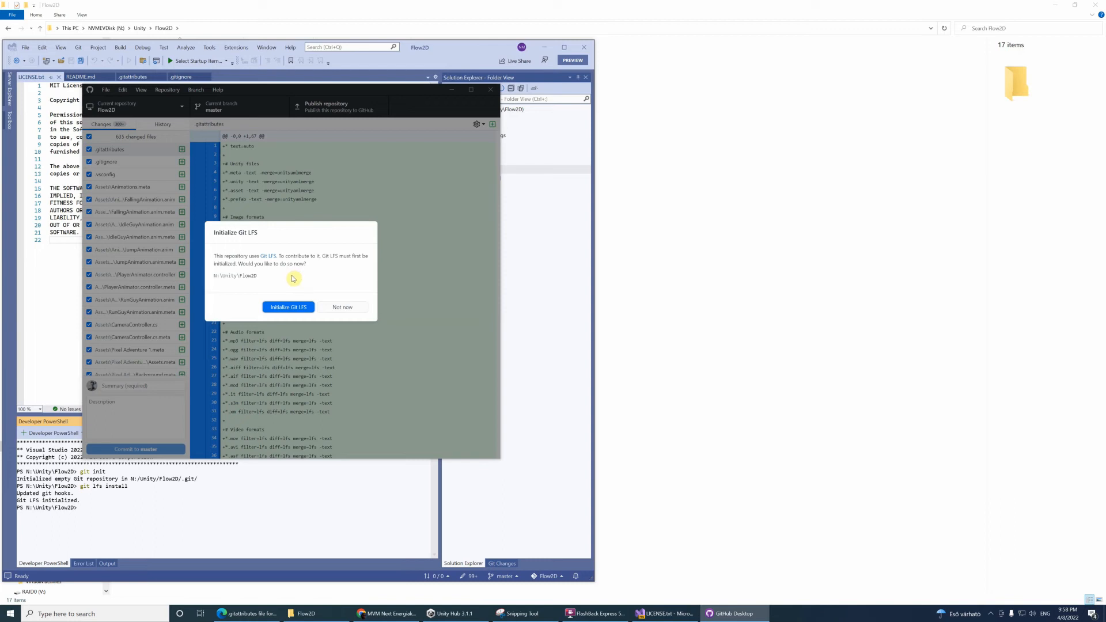
{"action": "left_click", "coordinate": [295, 309]}
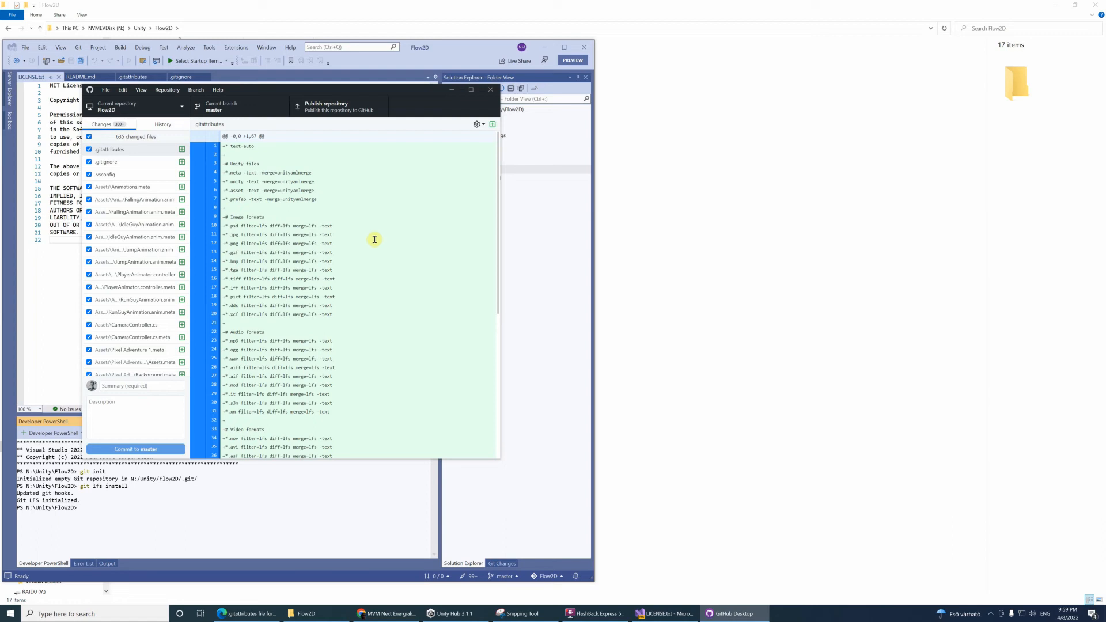
Step: Commit all changed files to master with the summary "Initial version after video #6"
{"action": "left_click", "coordinate": [152, 387]}
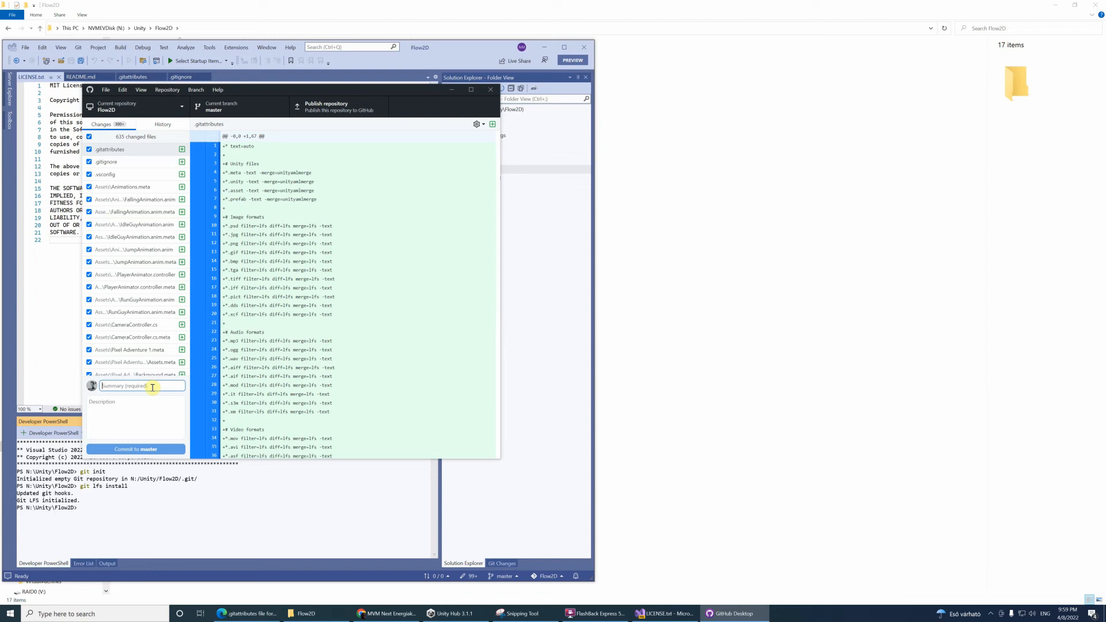
{"action": "type", "text": "Init"}
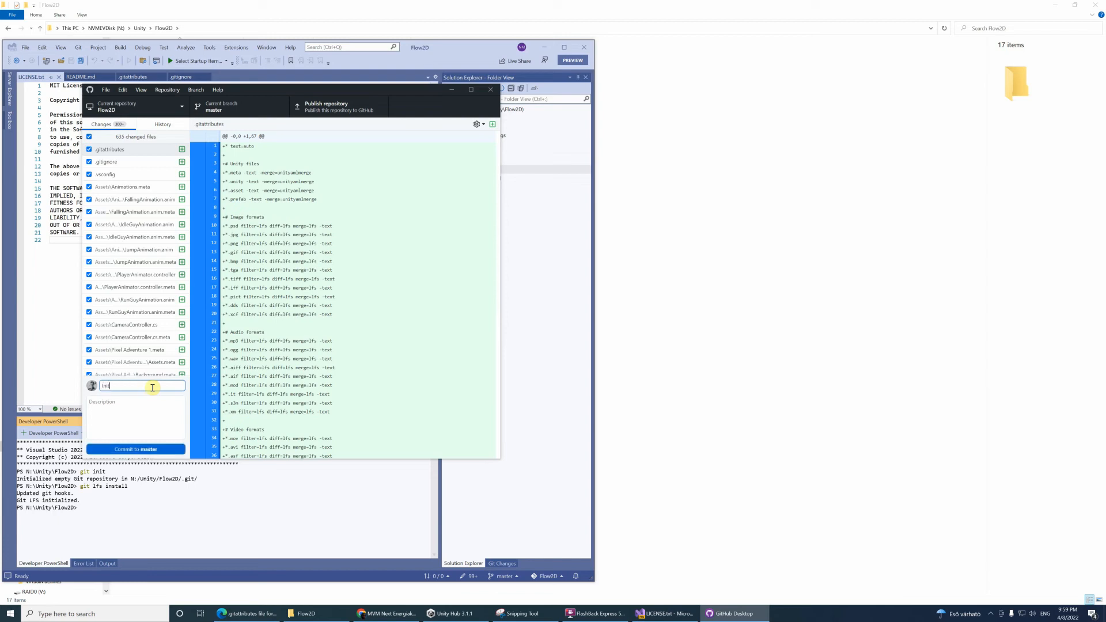
{"action": "type", "text": "ial version of"}
{"action": "key", "text": "ctrl+BackSpace"}
{"action": "key", "text": "ctrl+BackSpace"}
{"action": "type", "text": "version after"}
{"action": "left_click", "coordinate": [150, 451]}
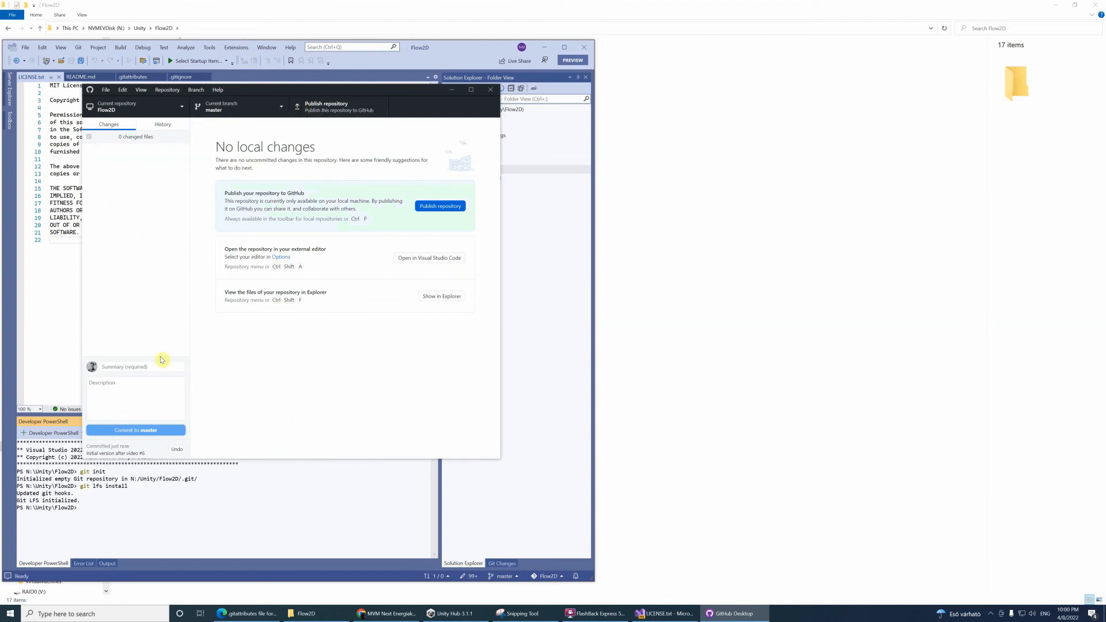
Step: Look at the available repository commands and the Flow2D folder in File Explorer, and return to GitHub Desktop
{"action": "left_click", "coordinate": [169, 89]}
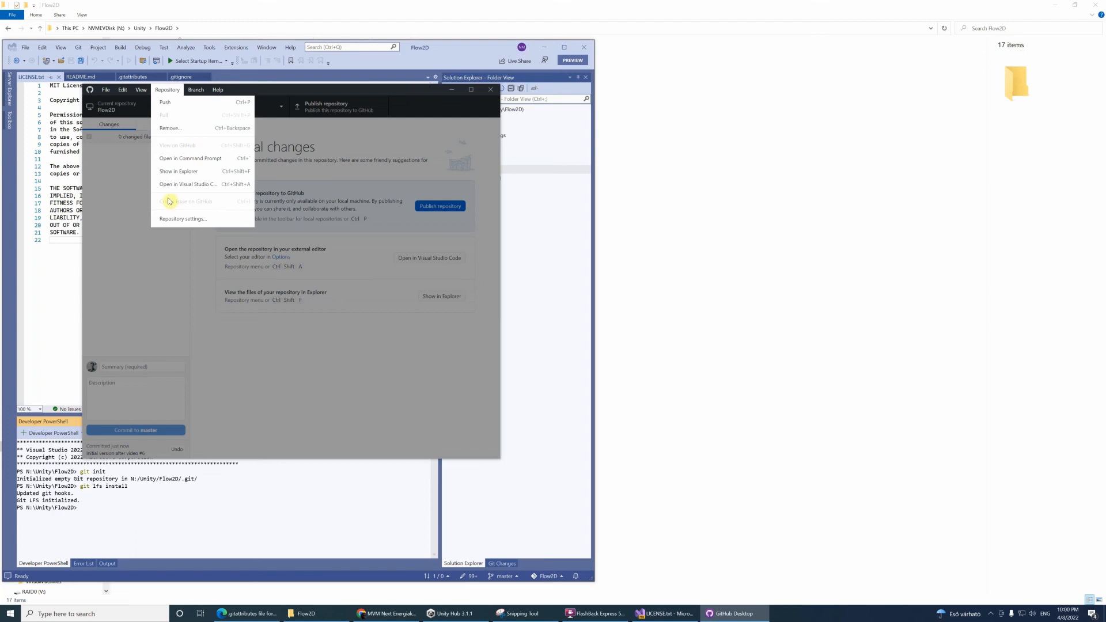
{"action": "left_click", "coordinate": [281, 393]}
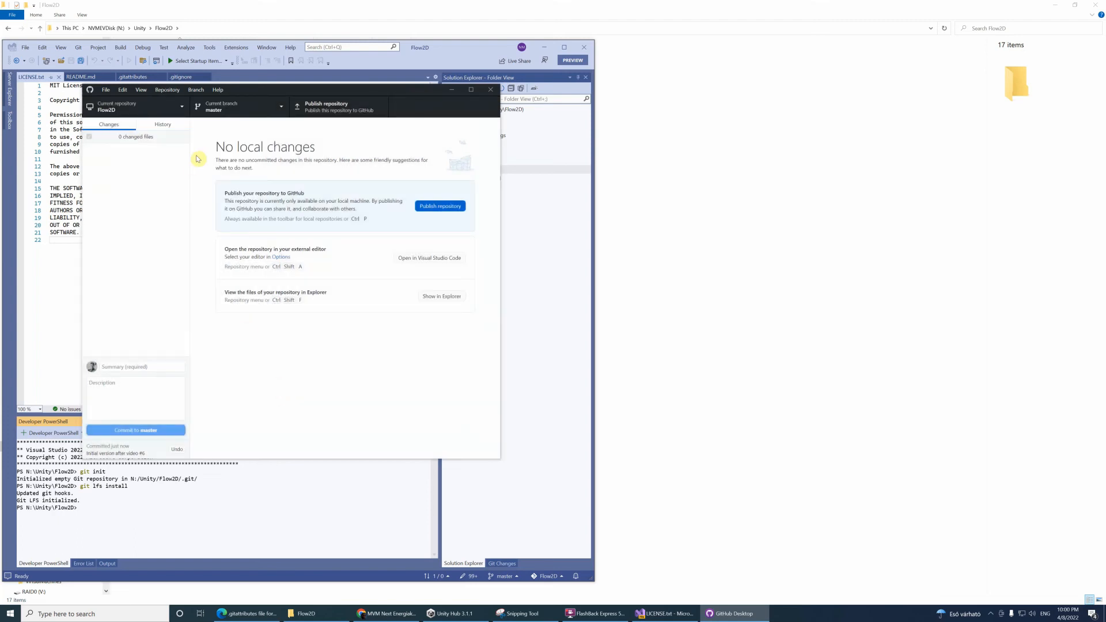
{"action": "left_click", "coordinate": [307, 615]}
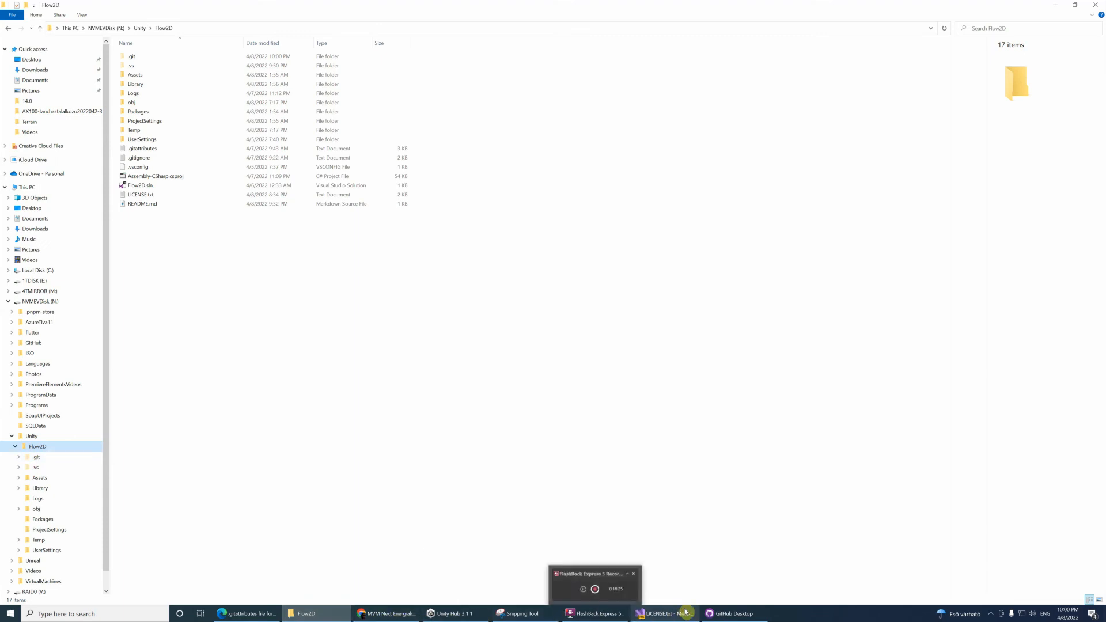
{"action": "left_click", "coordinate": [722, 615]}
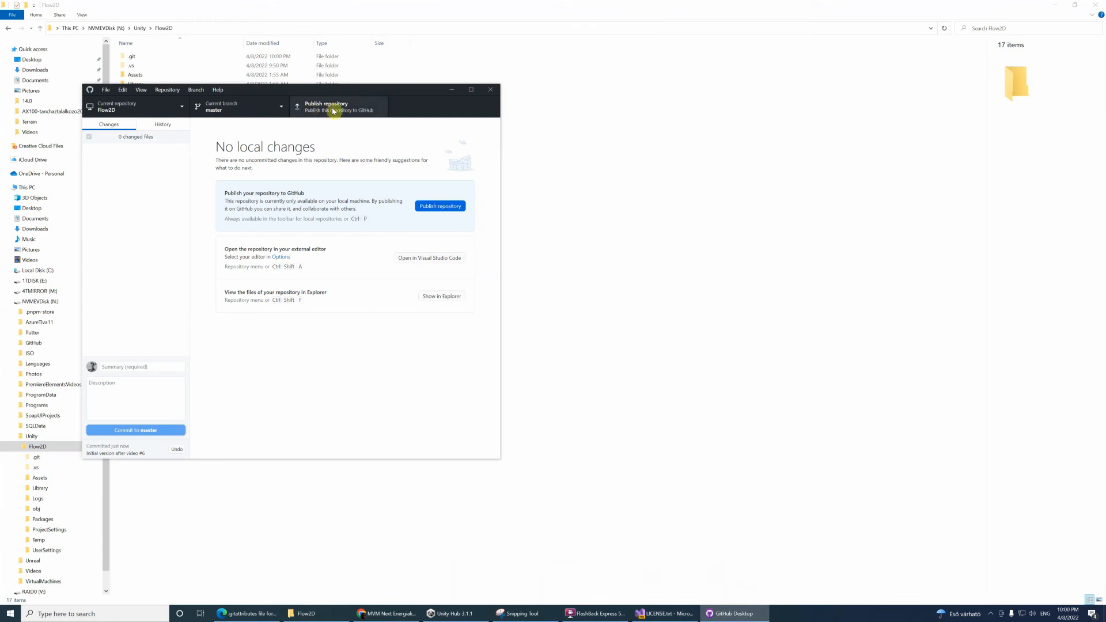
Step: Publish the repository to GitHub.com as public, named Flow2D, with the description "A demo 2D Unity project"
{"action": "left_click", "coordinate": [441, 206]}
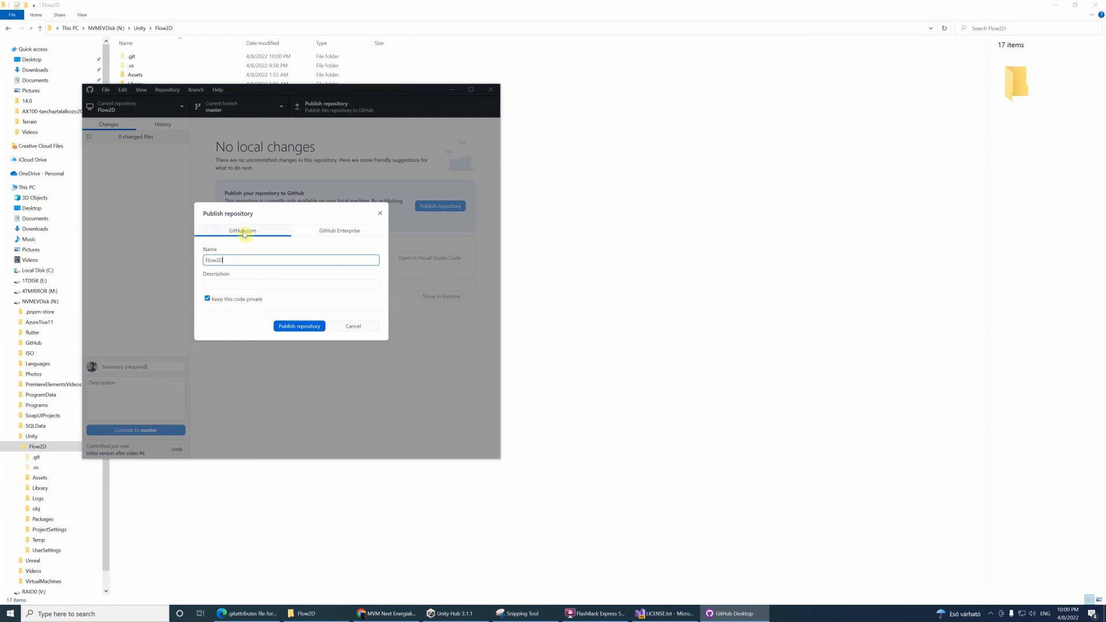
{"action": "left_click", "coordinate": [229, 284]}
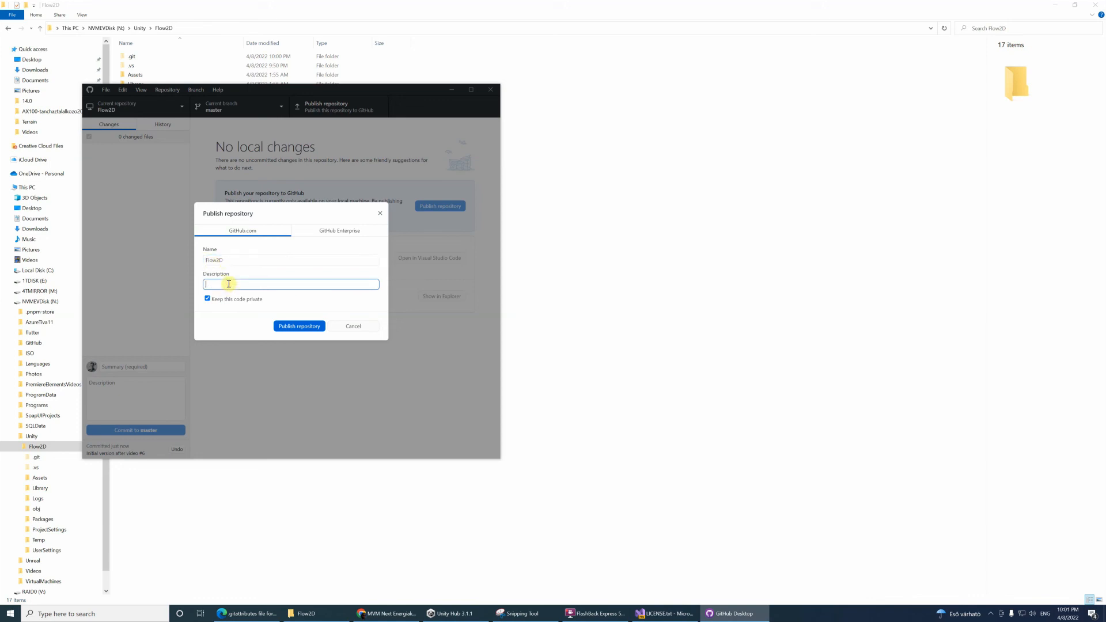
{"action": "type", "text": "A demo 2D Unity project"}
{"action": "left_click", "coordinate": [207, 299]}
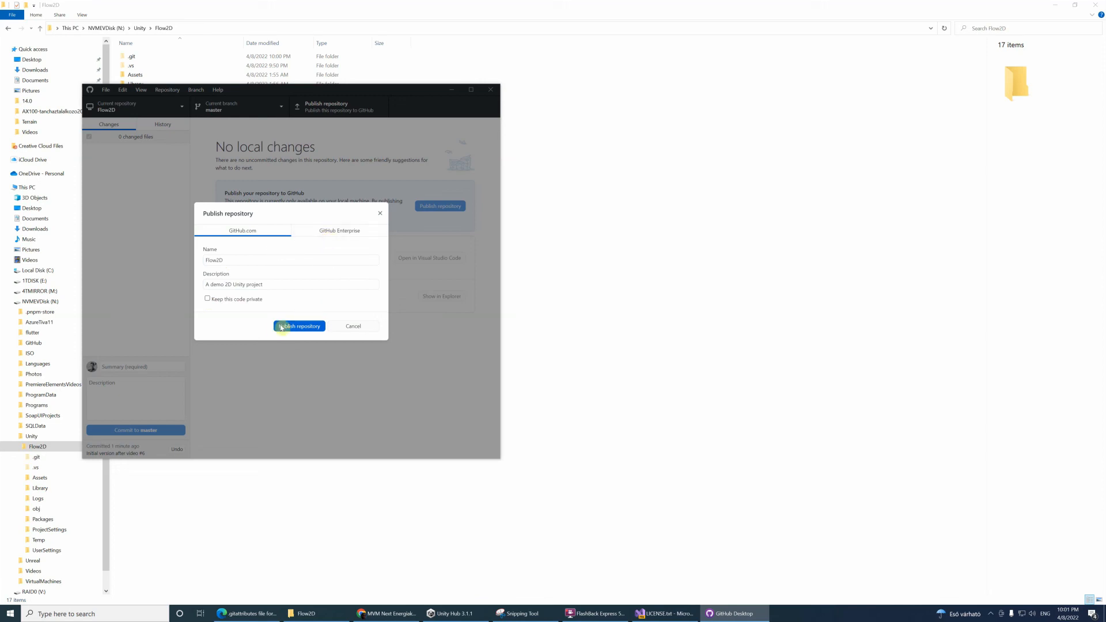
{"action": "left_click", "coordinate": [311, 328]}
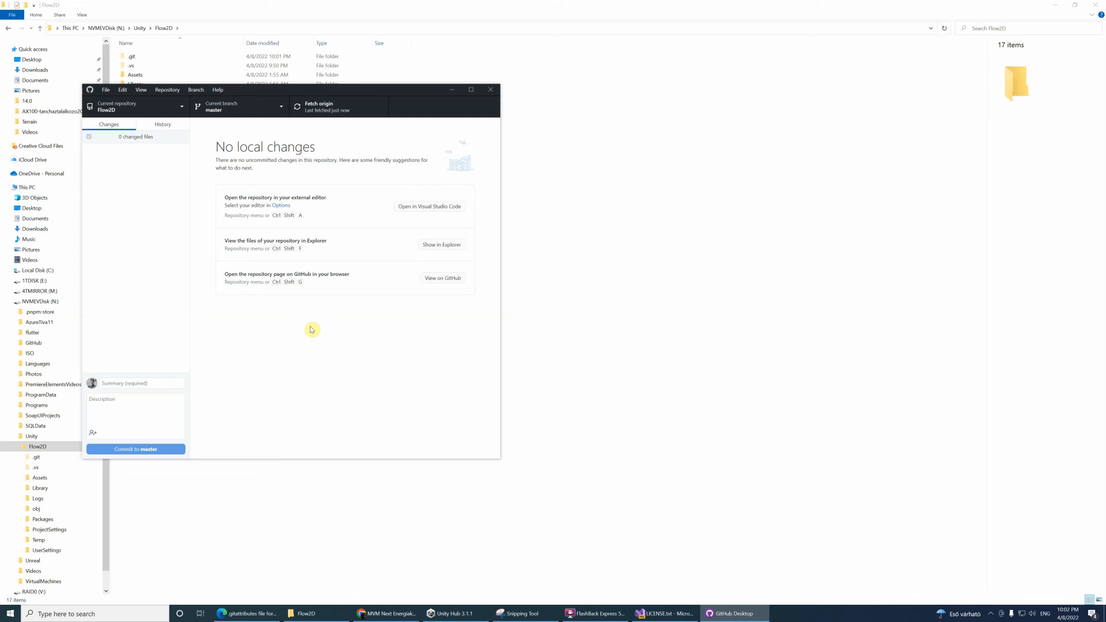
Step: Open the published Flow2D repository's GitHub page in the browser and look over its file list and README
{"action": "left_click", "coordinate": [173, 91]}
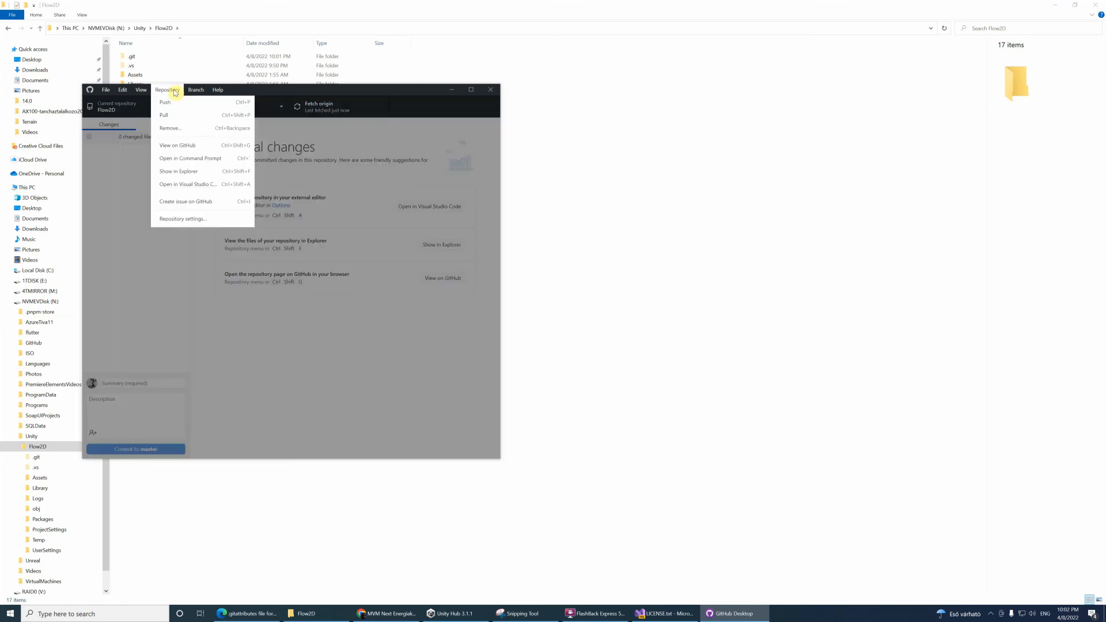
{"action": "left_click", "coordinate": [186, 146]}
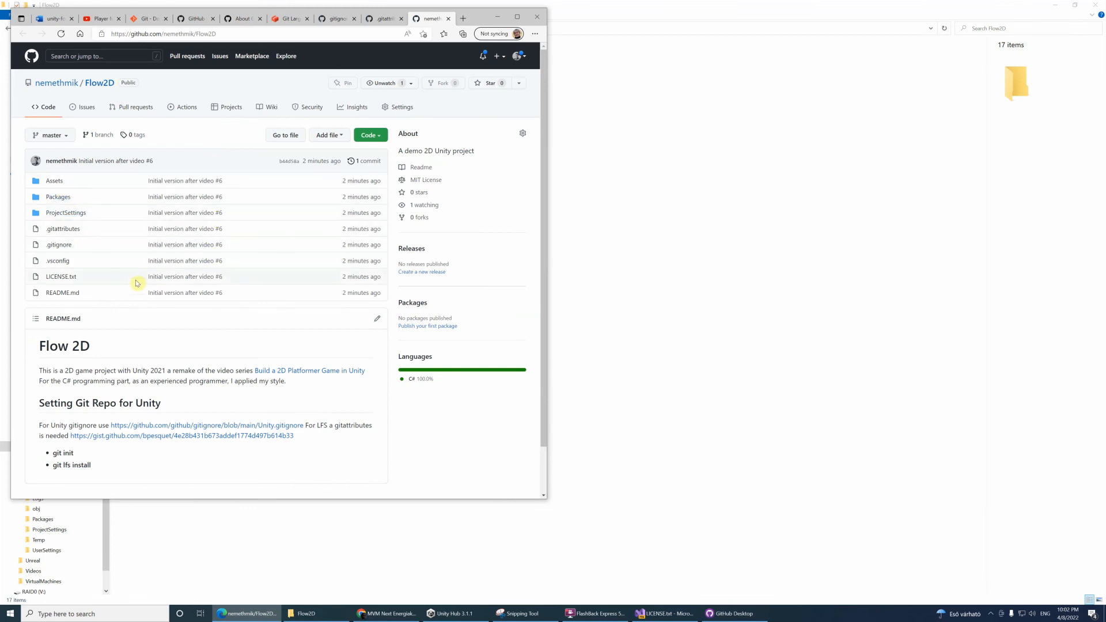
{"action": "scroll", "coordinate": [137, 280], "scroll_direction": "down", "scroll_amount": 1}
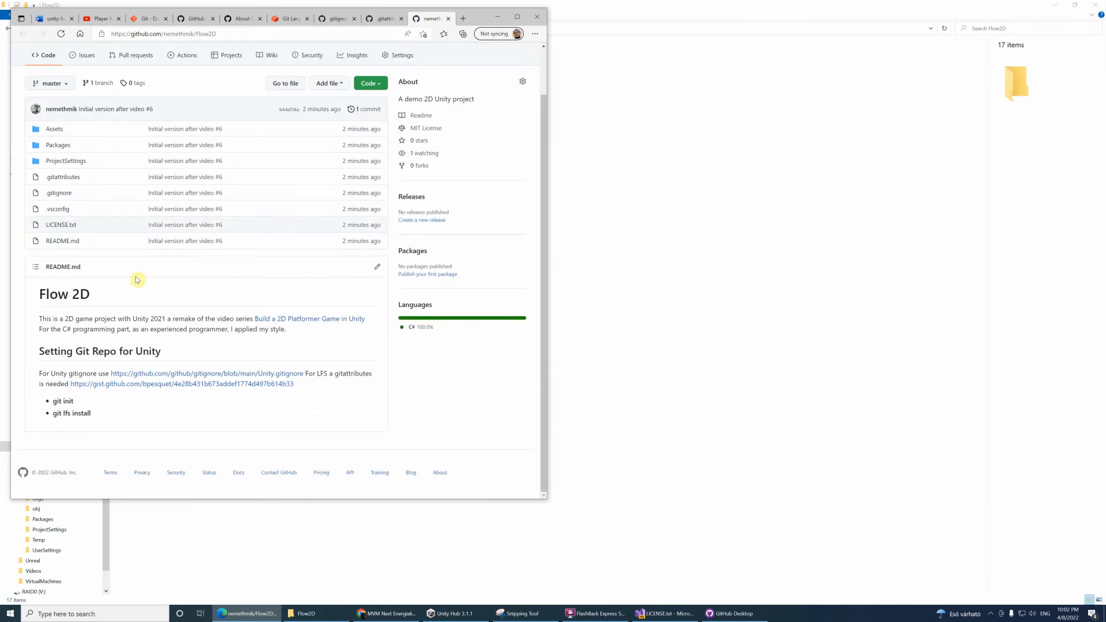
{"action": "scroll", "coordinate": [137, 280], "scroll_direction": "up", "scroll_amount": 1}
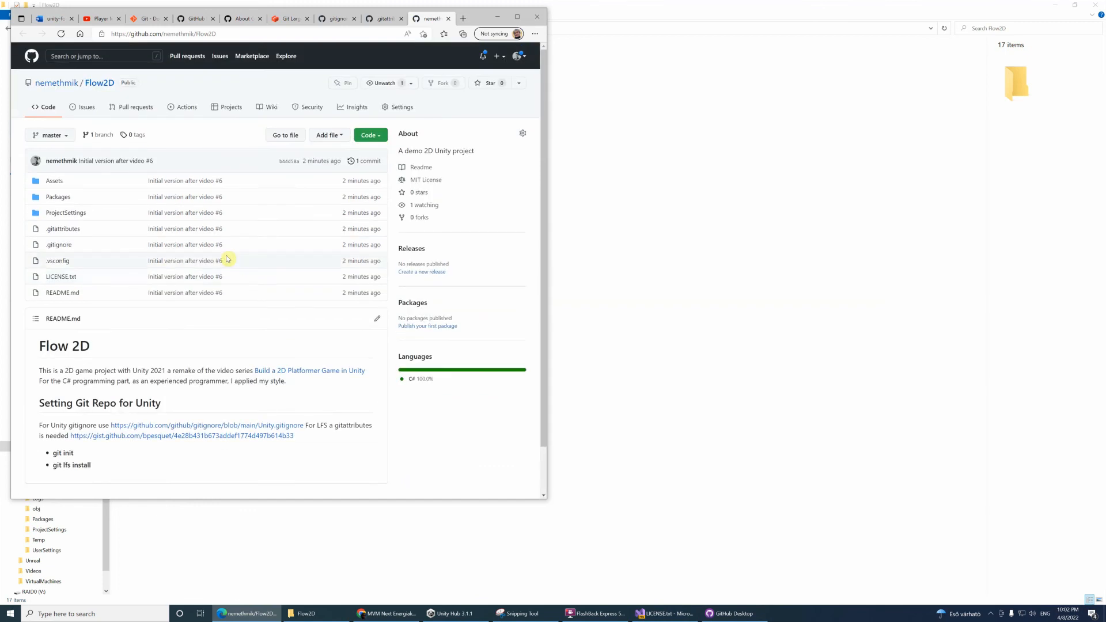